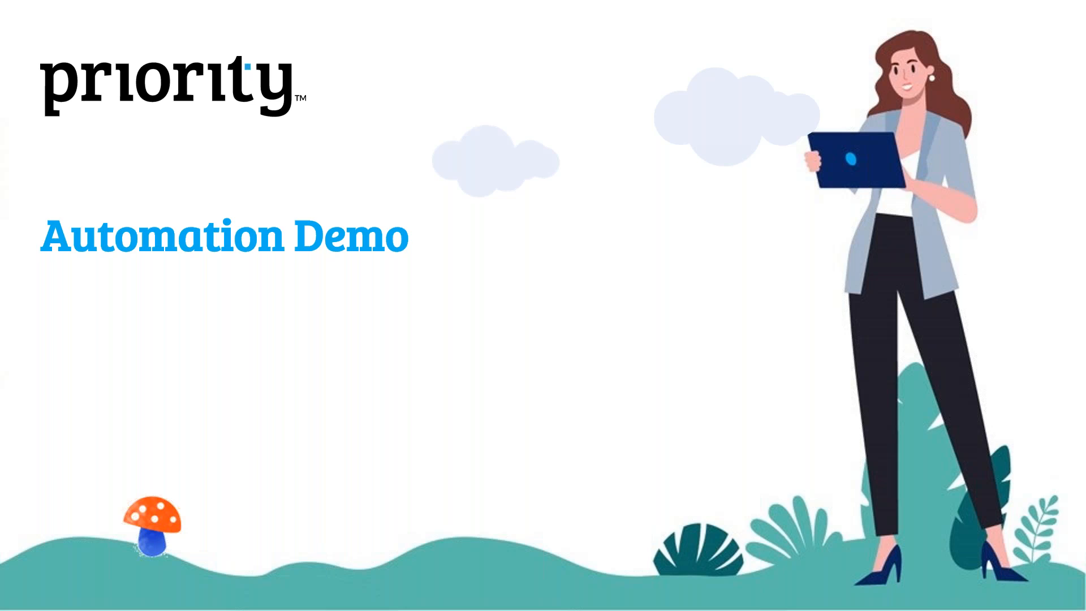
Switch from the slide show to the Priority US Demo1 browser window and open the sales orders.
{"action": "key", "text": "alt+Tab"}
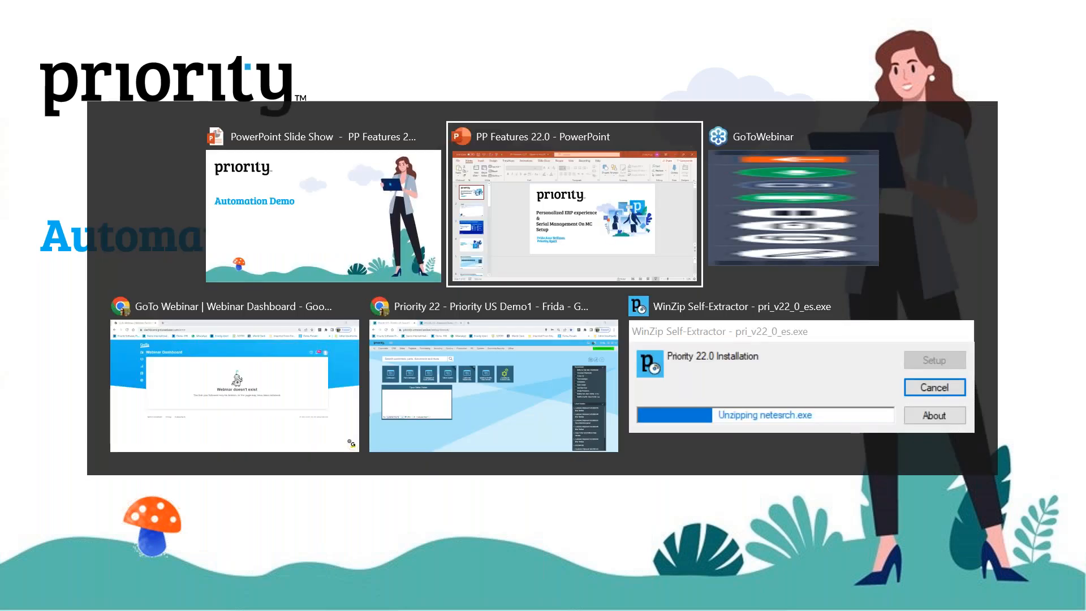
{"action": "key", "text": "Tab"}
{"action": "key", "text": "Tab"}
{"action": "key", "text": "Tab"}
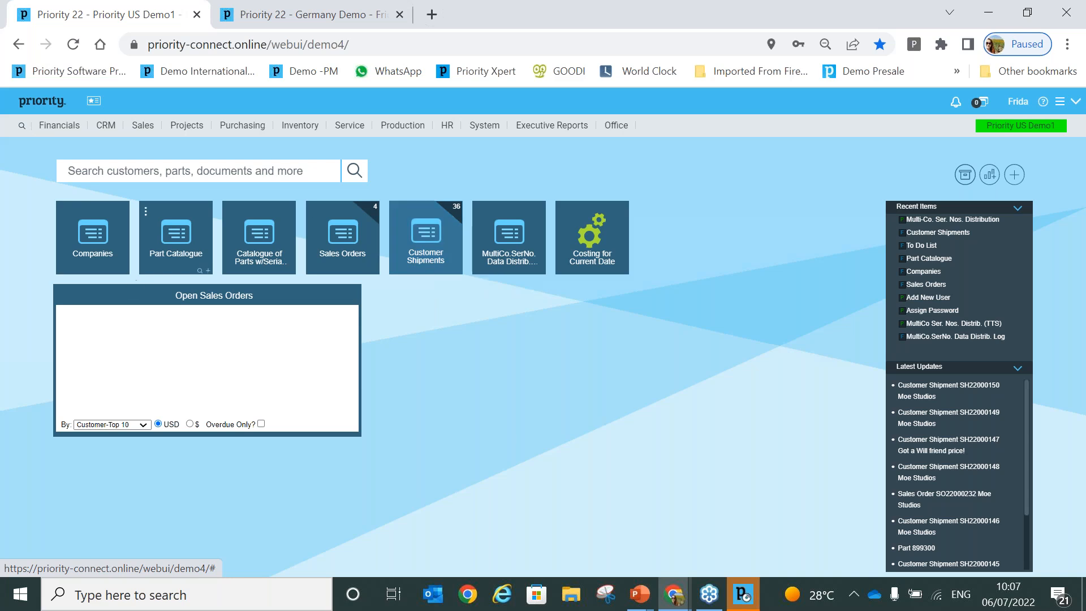
{"action": "left_click", "coordinate": [360, 250]}
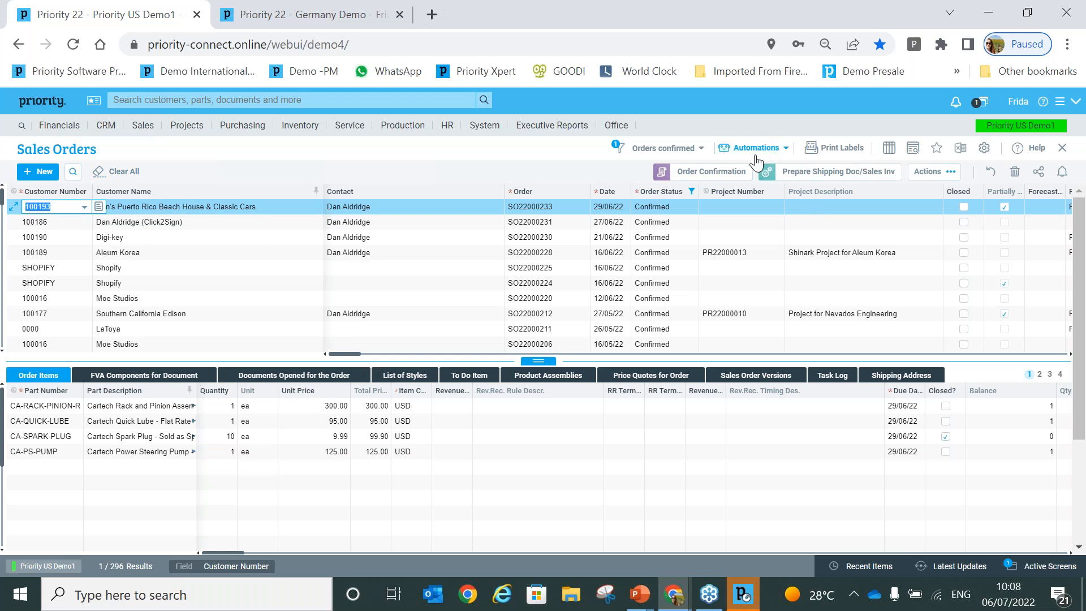
Run the "ship" macro on the confirmed sales orders and dismiss the closing message.
{"action": "left_click", "coordinate": [784, 160]}
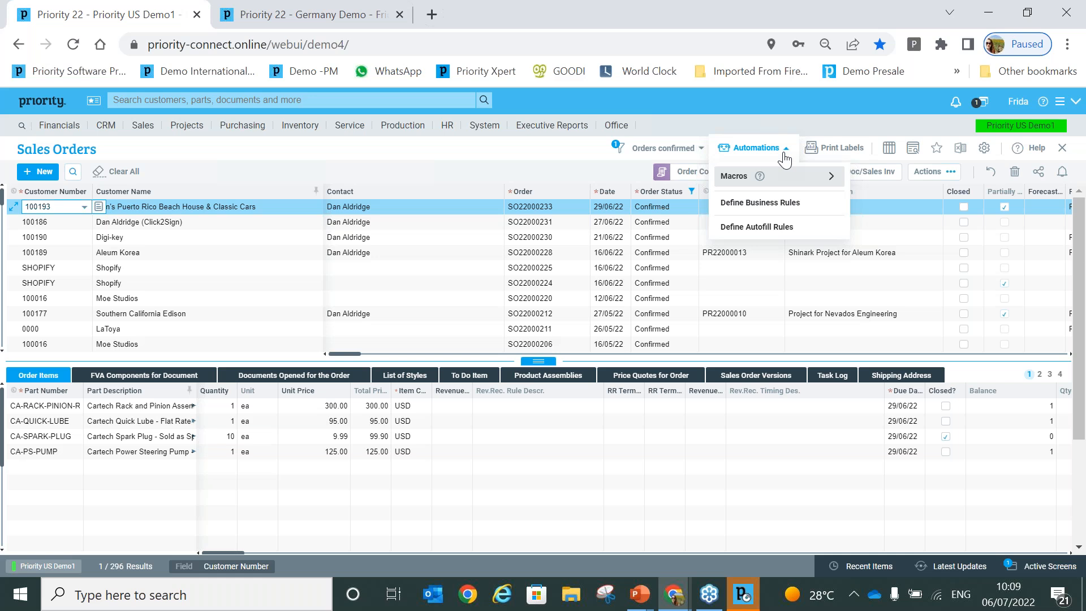
{"action": "left_click", "coordinate": [826, 178]}
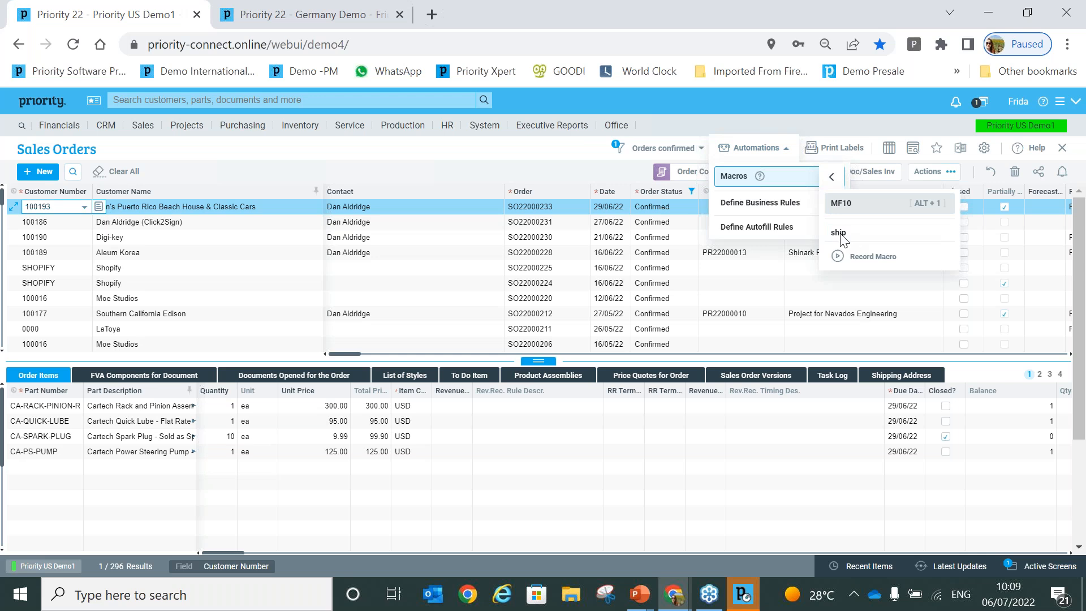
{"action": "mouse_move", "coordinate": [840, 234]}
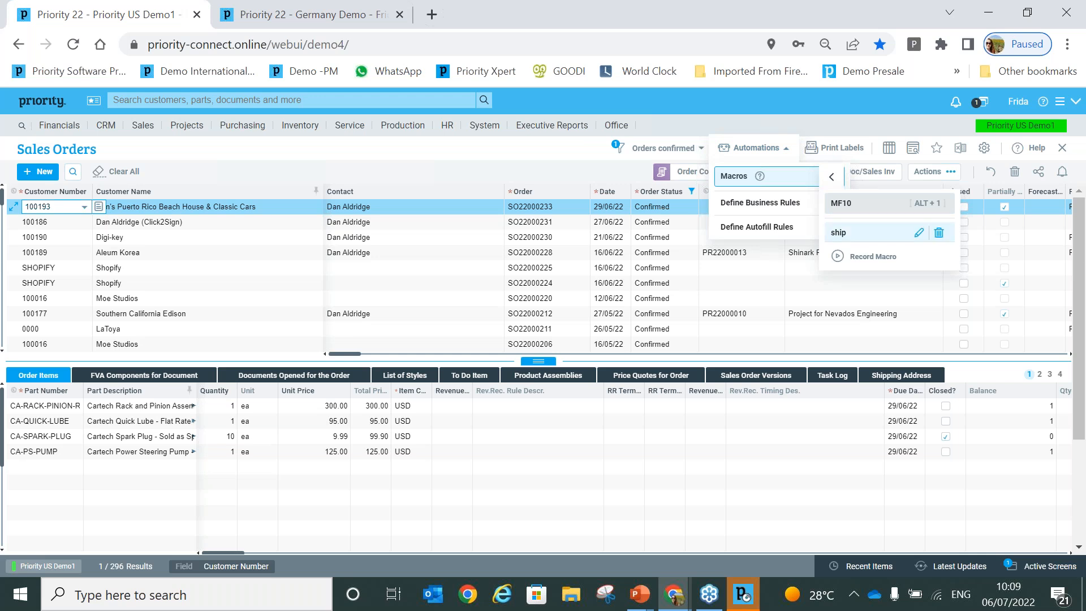
{"action": "left_click", "coordinate": [841, 233]}
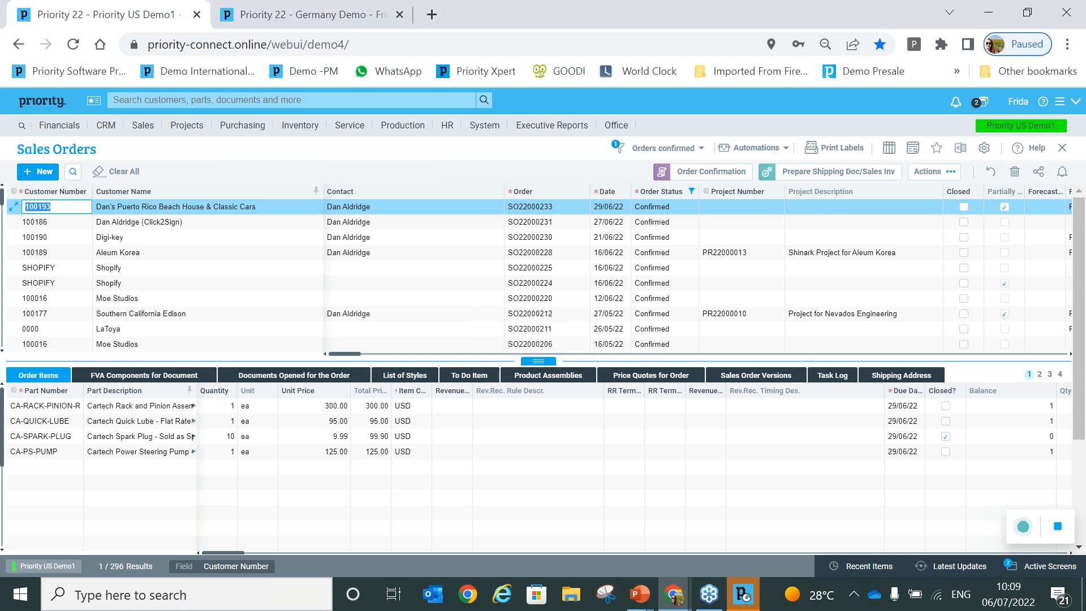
{"action": "key", "text": "Return"}
{"action": "key", "text": "Down"}
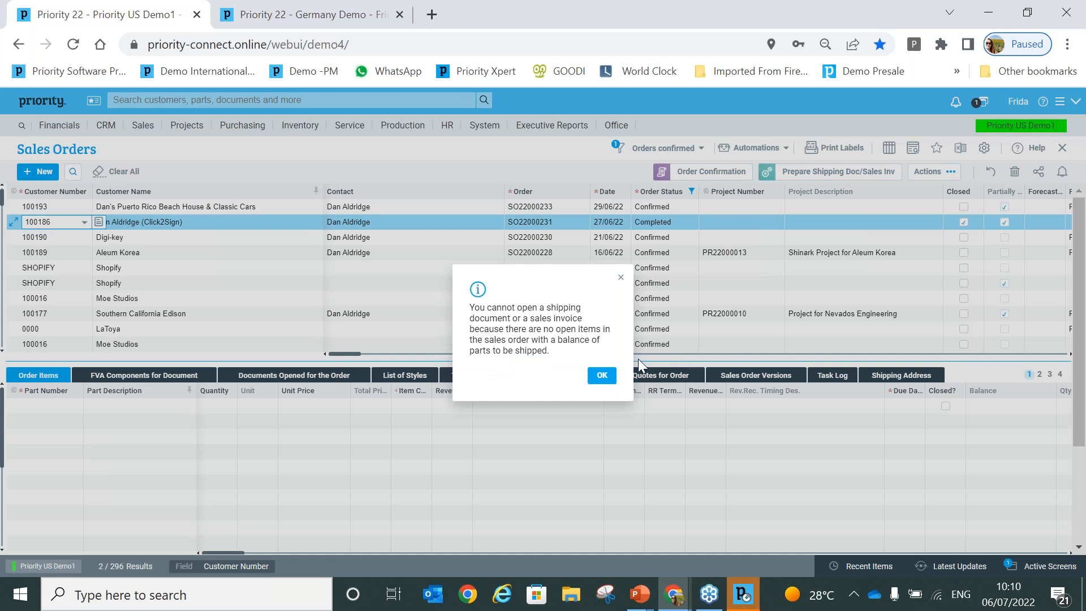
{"action": "left_click", "coordinate": [604, 376]}
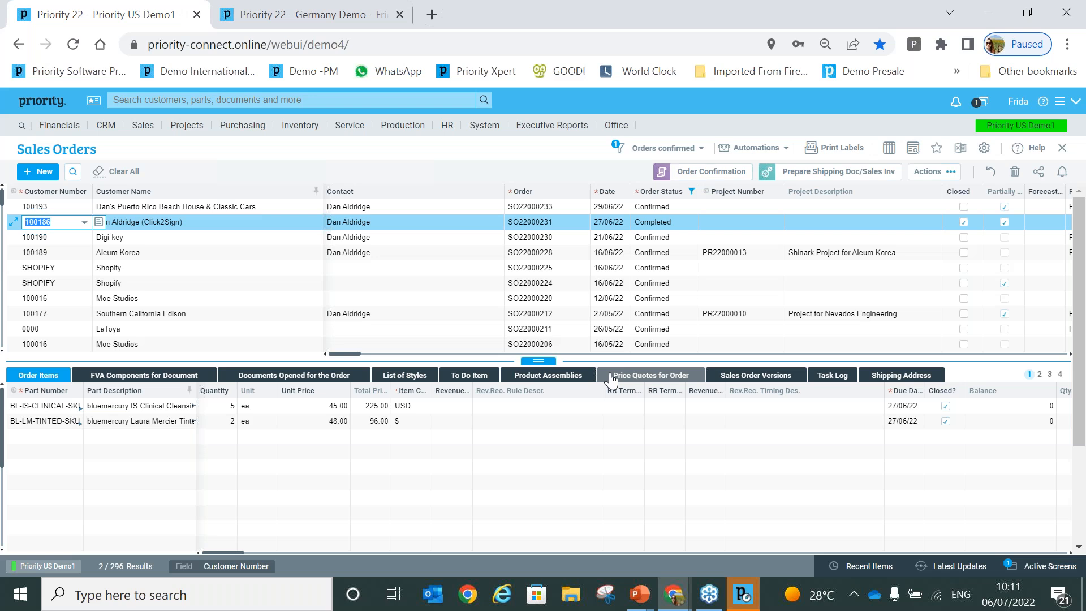
Switch to the PowerPoint slide show and advance past Multi-Company Serialized Parts to the "Before 22.0" slide.
{"action": "left_click", "coordinate": [645, 603]}
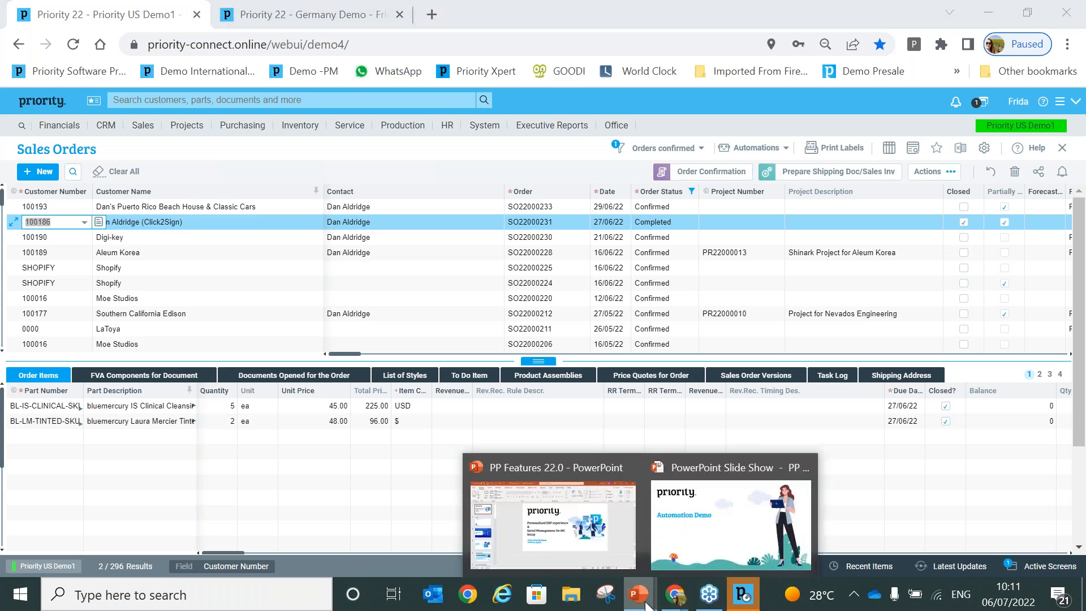
{"action": "left_click", "coordinate": [694, 534]}
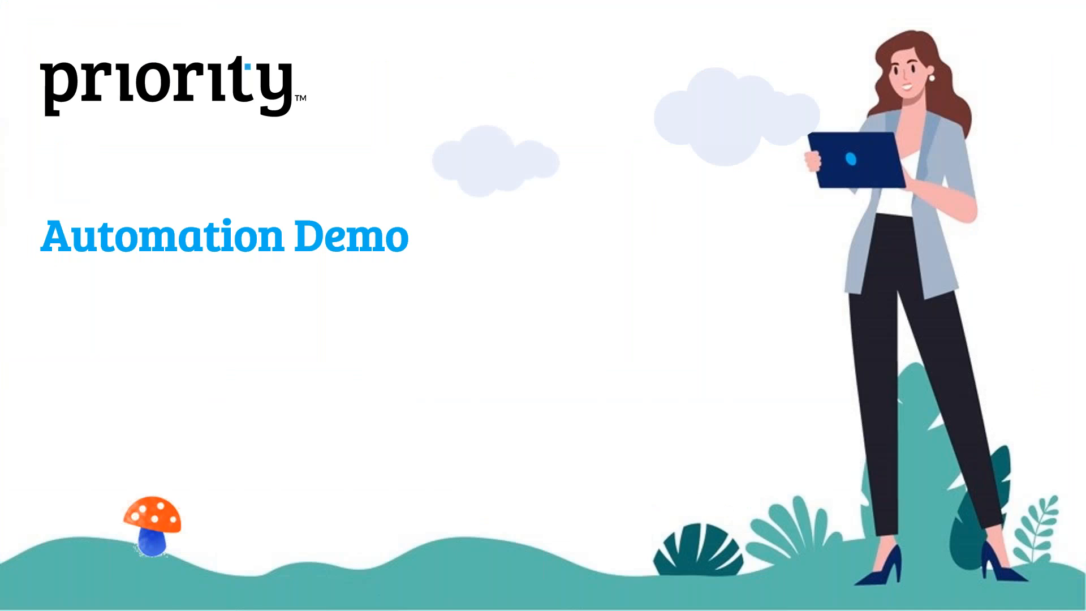
{"action": "key", "text": "Right"}
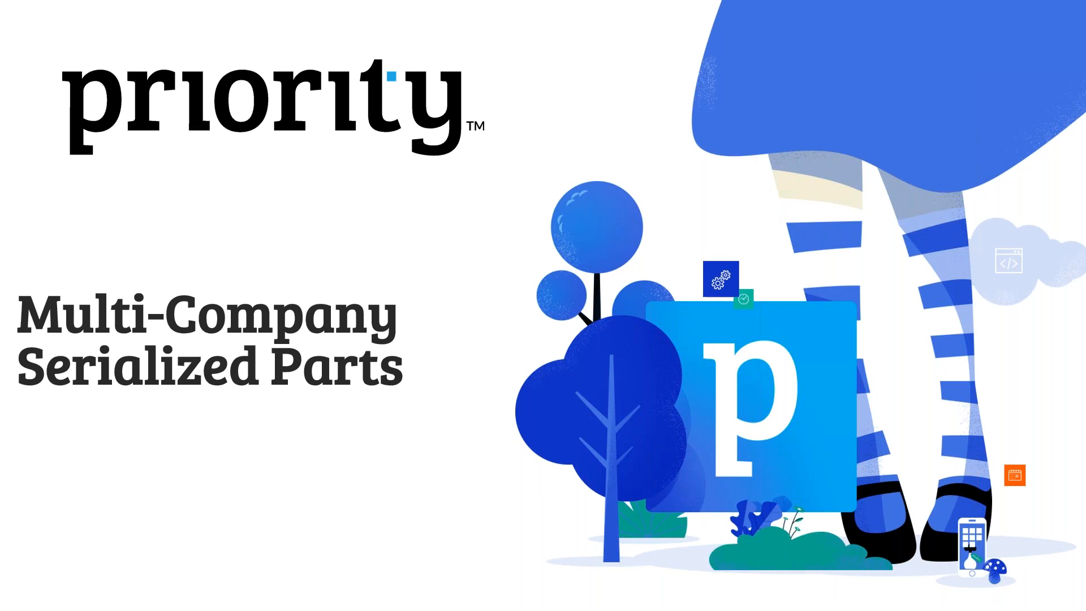
{"action": "key", "text": "Right"}
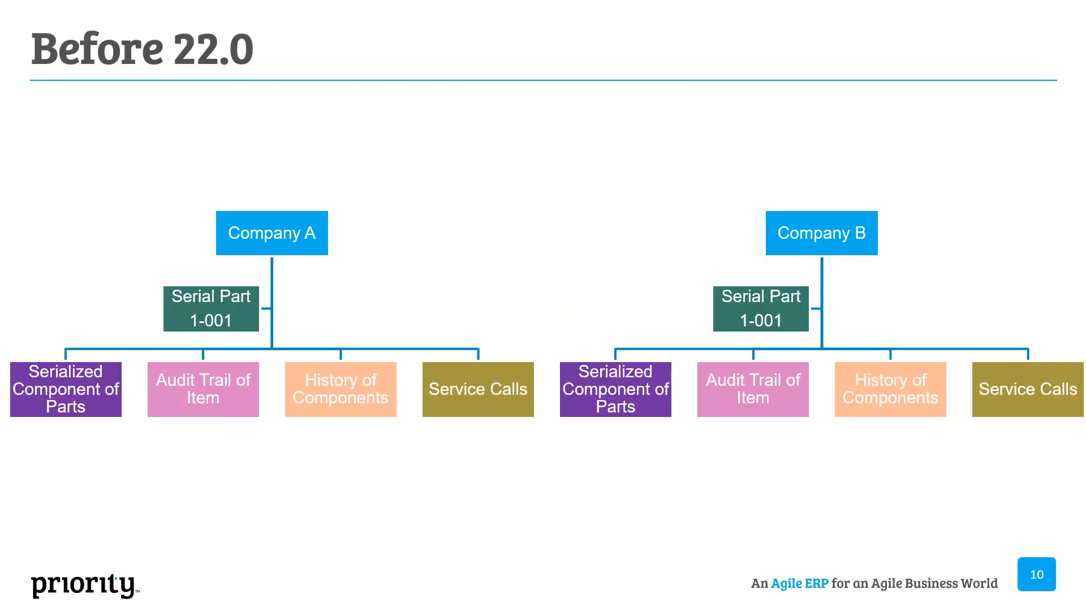
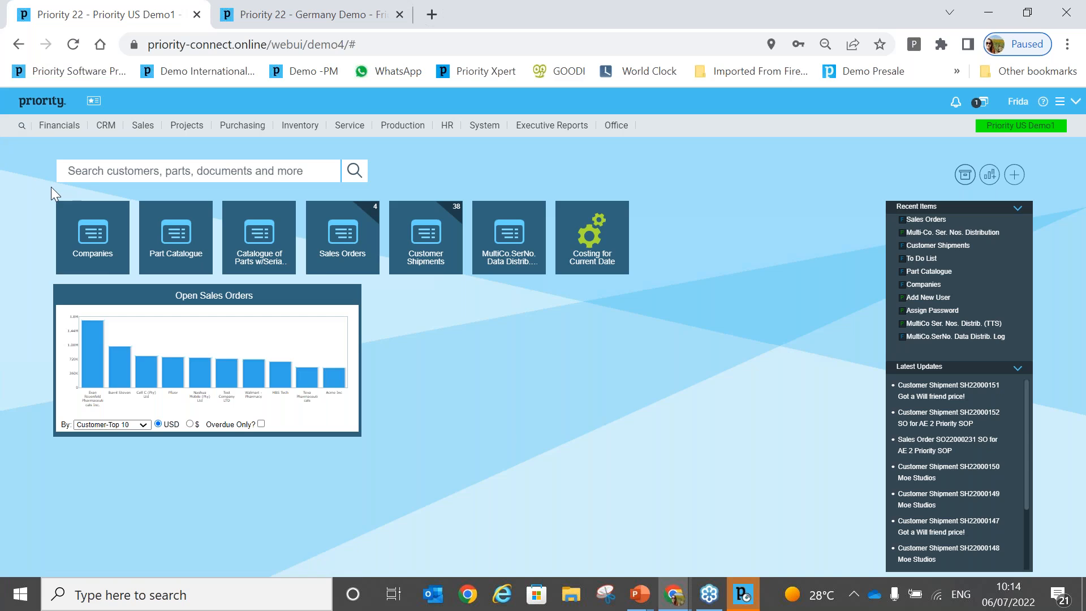
Open the list of companies and check the multi-company serial number setting of Priority US Demo1.
{"action": "left_click", "coordinate": [105, 240]}
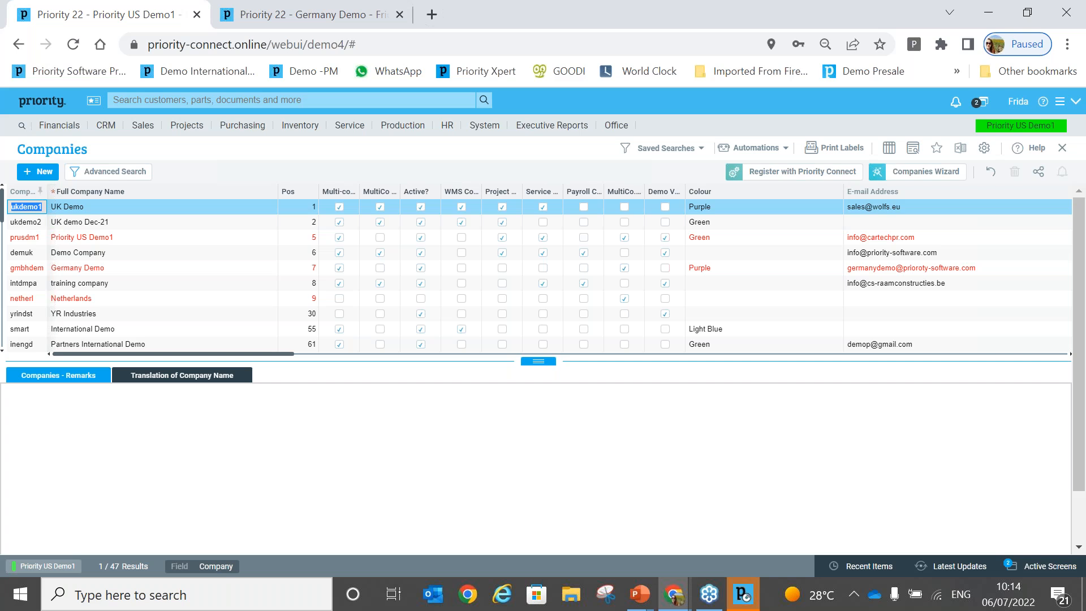
{"action": "left_click", "coordinate": [26, 222]}
{"action": "key", "text": "Tab"}
{"action": "key", "text": "Tab"}
{"action": "key", "text": "Tab"}
{"action": "key", "text": "Tab"}
{"action": "key", "text": "Tab"}
{"action": "key", "text": "Tab"}
{"action": "key", "text": "Tab"}
{"action": "key", "text": "Tab"}
{"action": "key", "text": "Tab"}
{"action": "key", "text": "Down"}
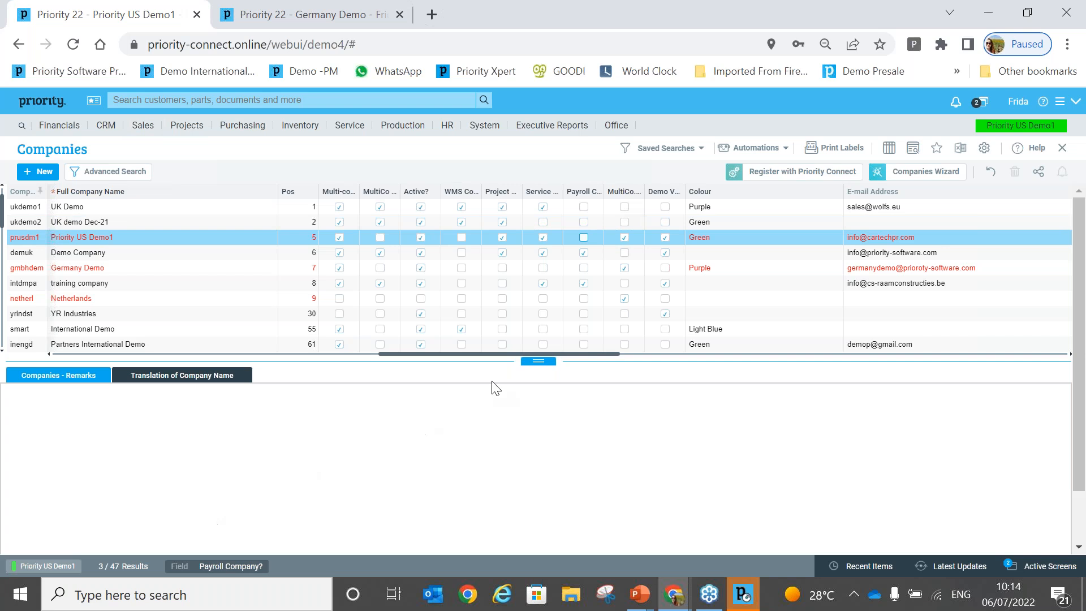
{"action": "key", "text": "shift+Tab"}
{"action": "key", "text": "Tab"}
{"action": "key", "text": "Tab"}
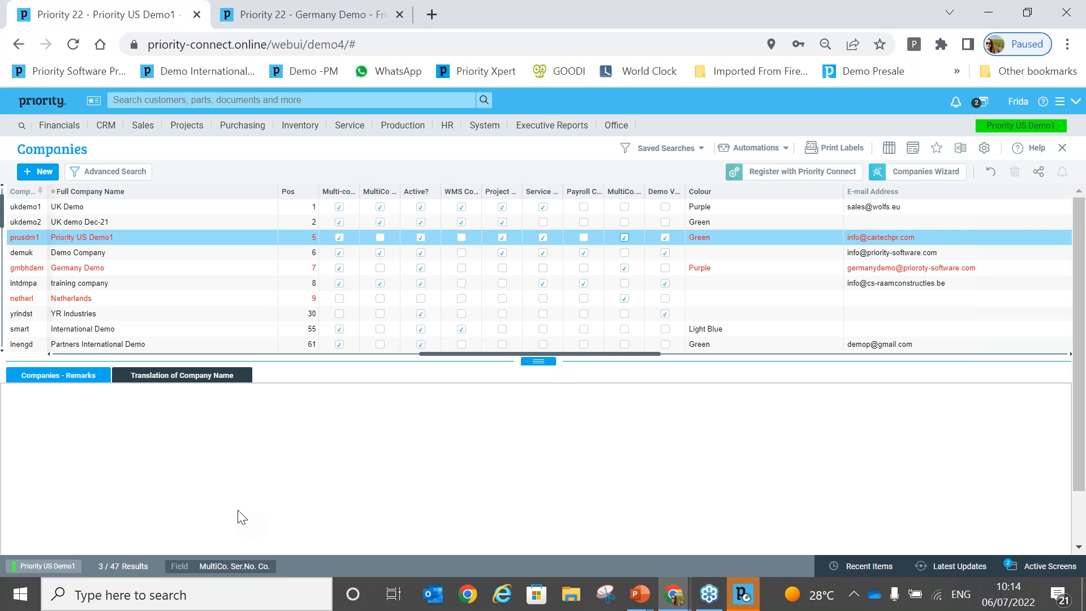
Open the Part Catalogue from the home page and check the Multi-co. Ser. Nos. flag in part 01's additional details.
{"action": "left_click", "coordinate": [48, 103]}
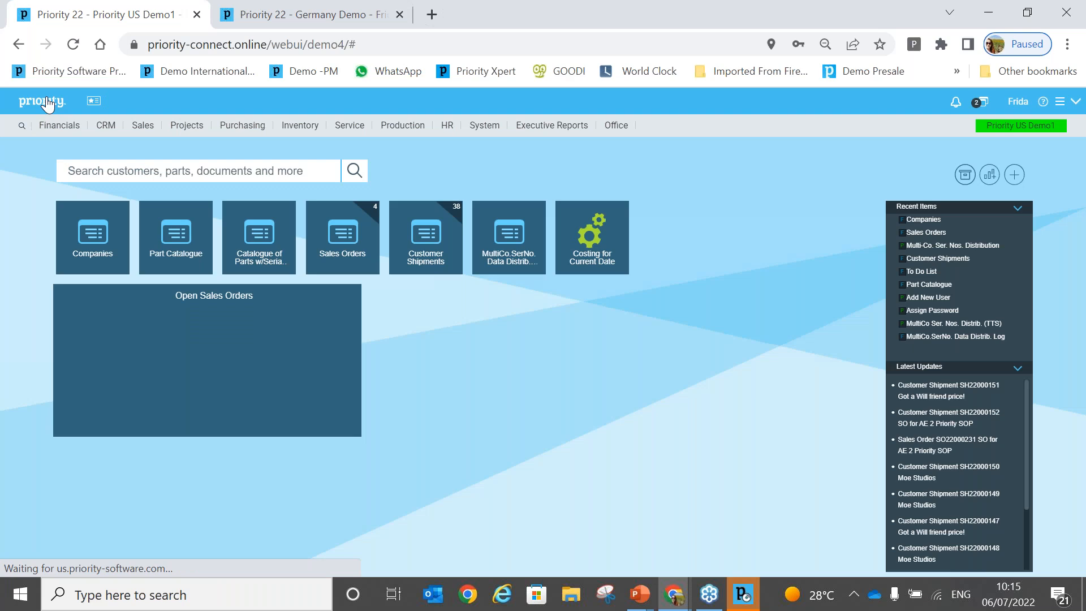
{"action": "left_click", "coordinate": [187, 247]}
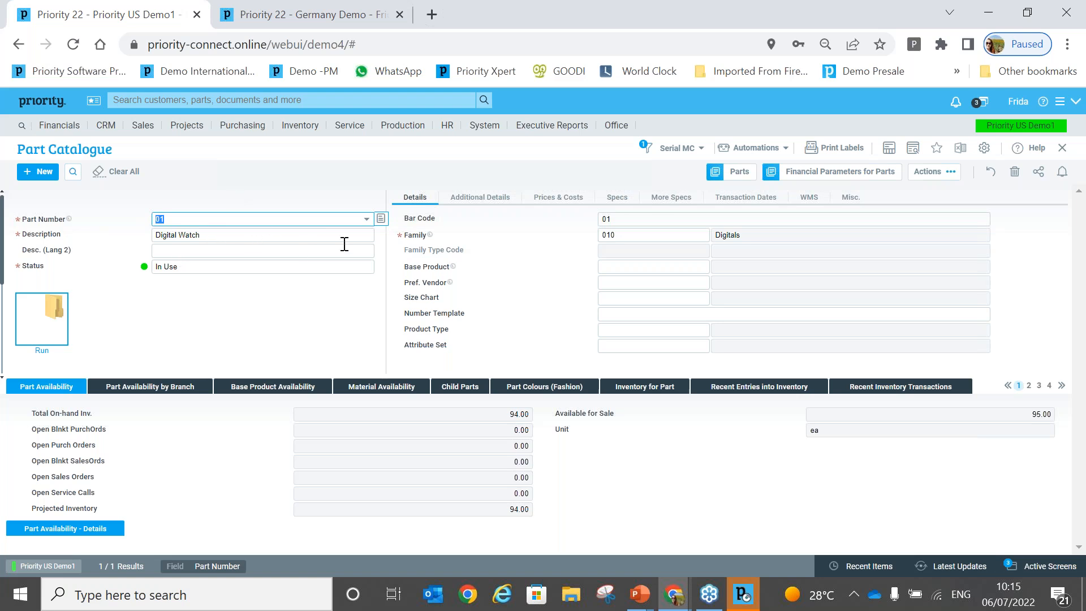
{"action": "left_click", "coordinate": [486, 199]}
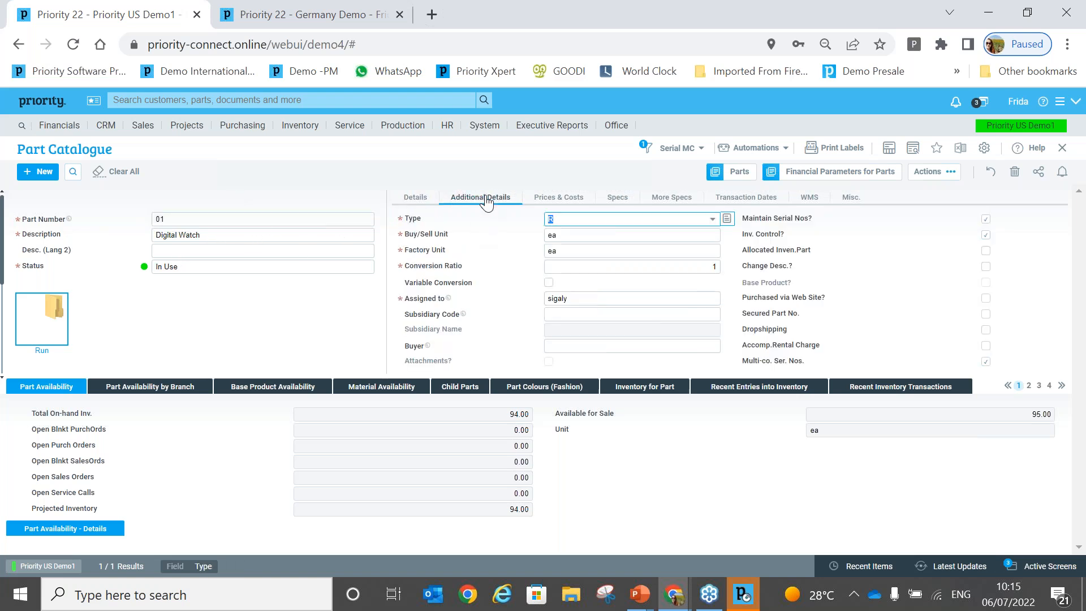
{"action": "left_click", "coordinate": [662, 314]}
{"action": "key", "text": "Tab"}
{"action": "key", "text": "Tab"}
{"action": "key", "text": "Tab"}
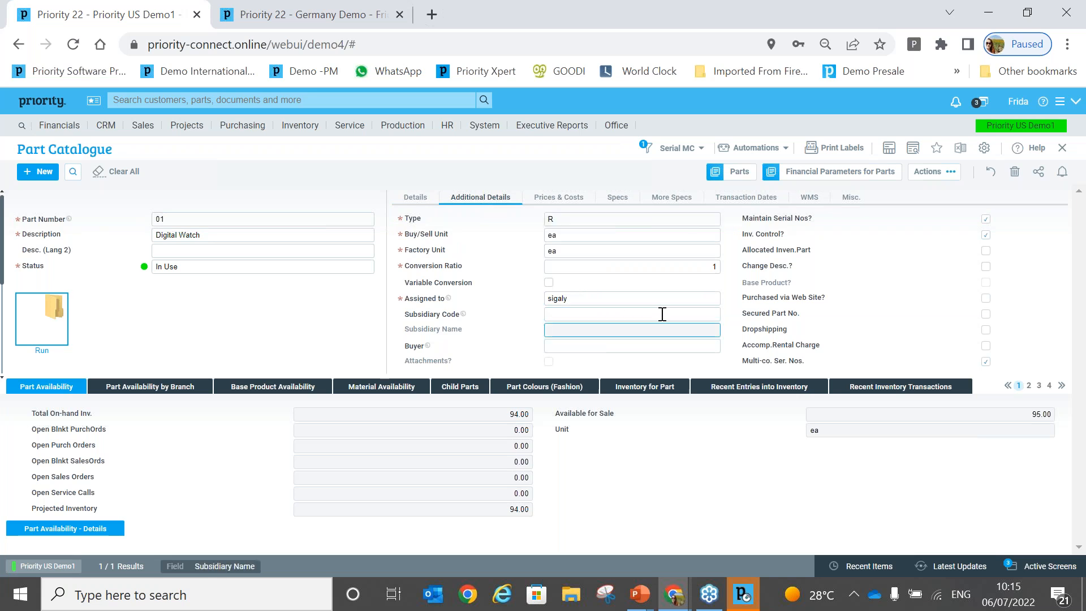
{"action": "key", "text": "Tab"}
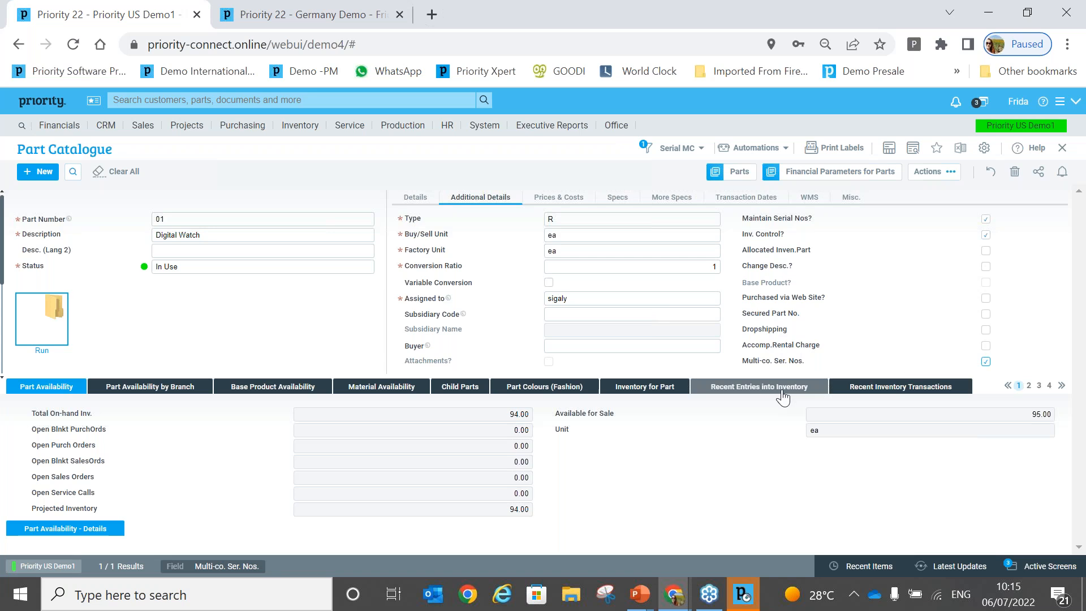
Open part 01's family 010 record, check its Multi-co. Ser. Nos. flag, and return to the home page.
{"action": "left_click", "coordinate": [416, 197]}
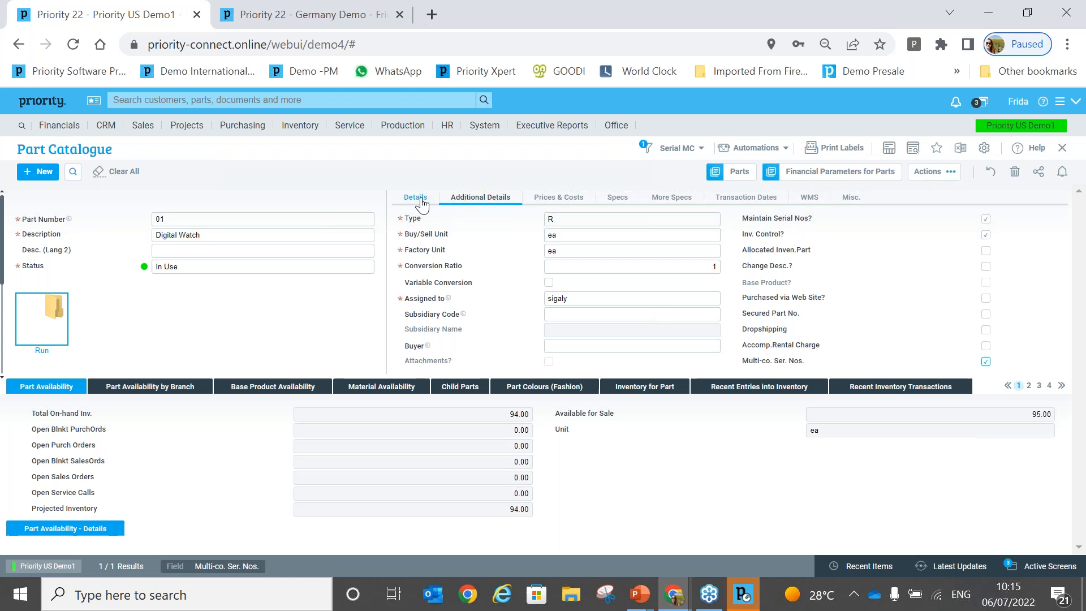
{"action": "left_click", "coordinate": [630, 235]}
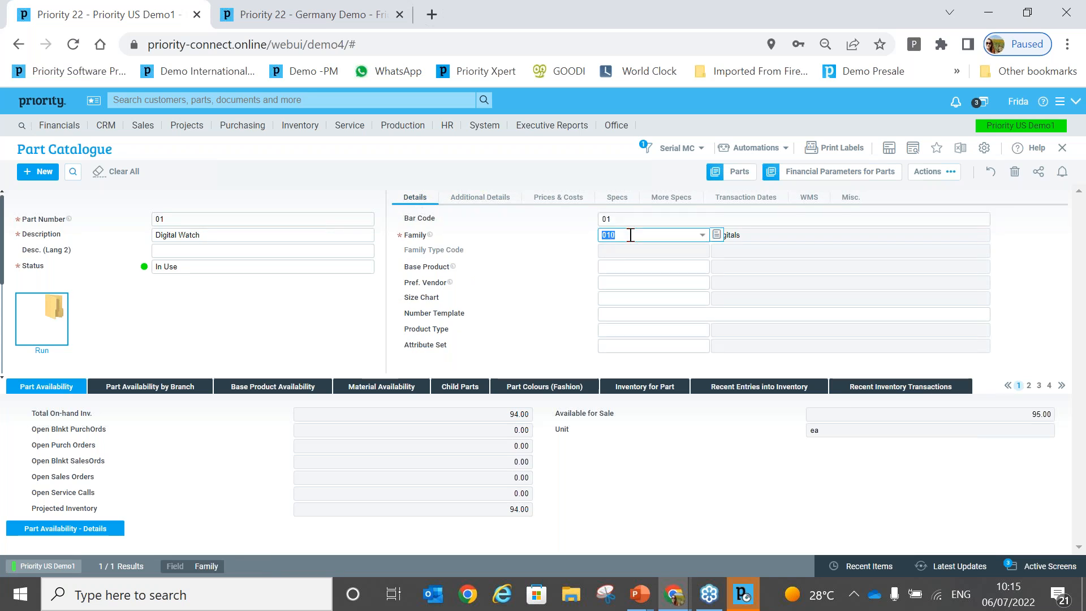
{"action": "left_click", "coordinate": [630, 235]}
{"action": "key", "text": "F6"}
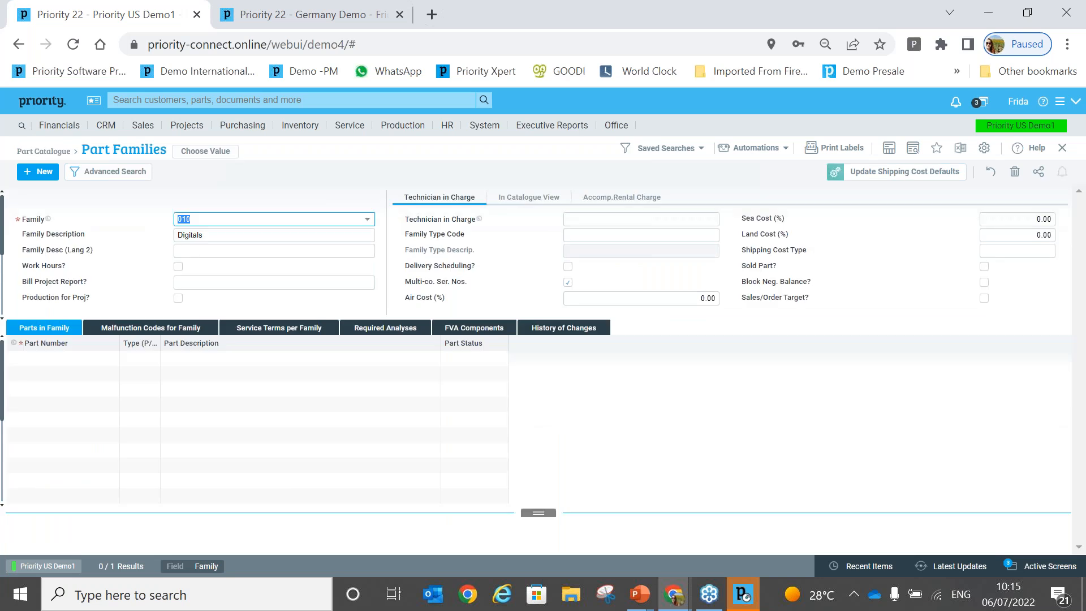
{"action": "key", "text": "Tab"}
{"action": "key", "text": "Tab"}
{"action": "key", "text": "Tab"}
{"action": "key", "text": "Tab"}
{"action": "key", "text": "Tab"}
{"action": "key", "text": "Tab"}
{"action": "key", "text": "Tab"}
{"action": "key", "text": "Tab"}
{"action": "key", "text": "Tab"}
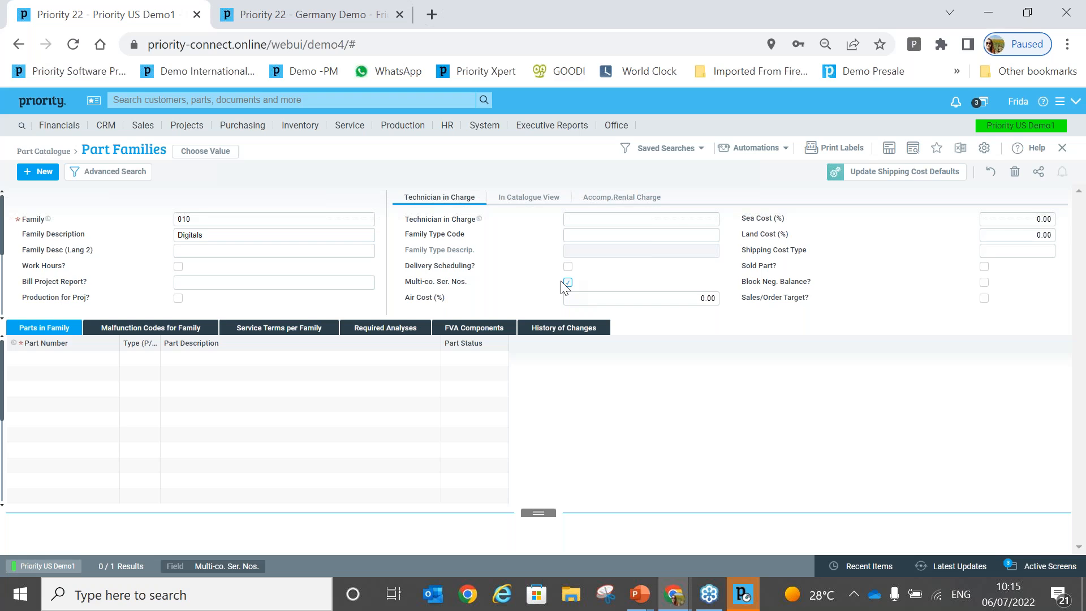
{"action": "key", "text": "Escape"}
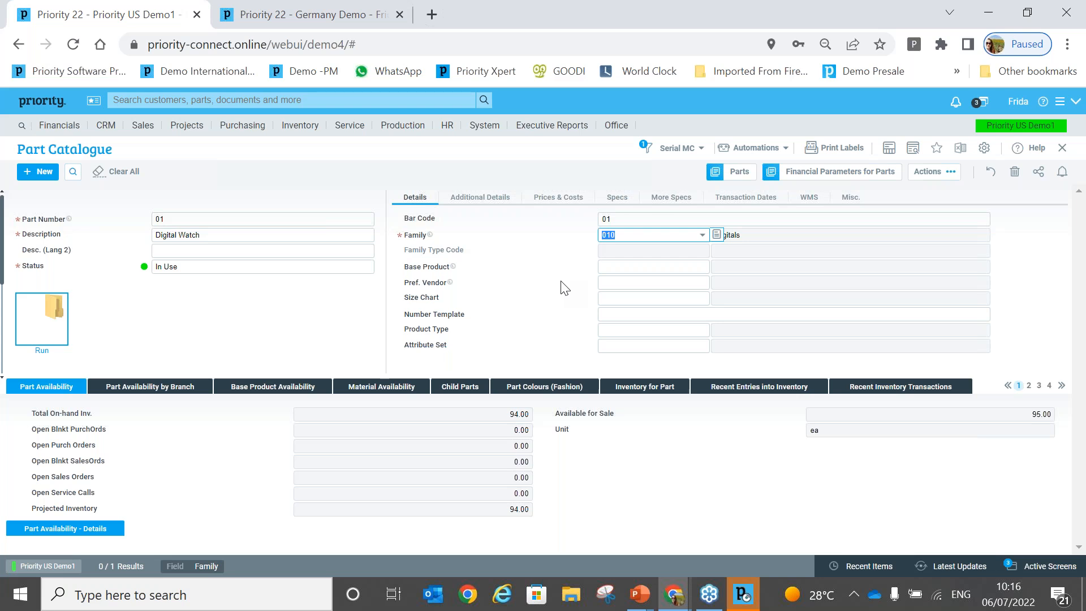
{"action": "left_click", "coordinate": [36, 105]}
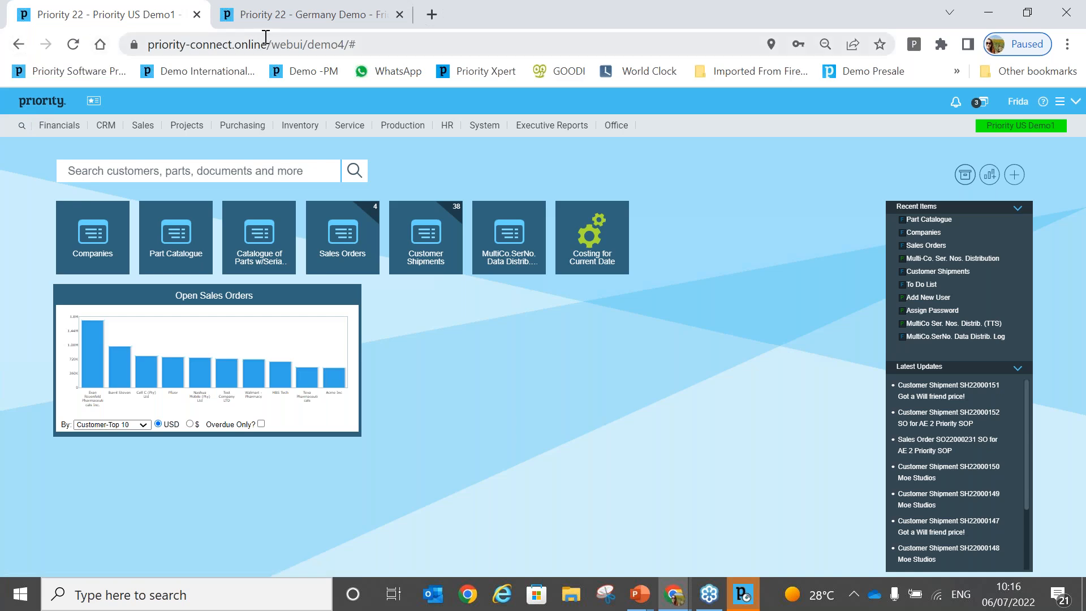
In the Germany Demo company, open the catalogue of serialized parts and examine the source company and audit trail of serial number 1-001.
{"action": "left_click", "coordinate": [316, 11]}
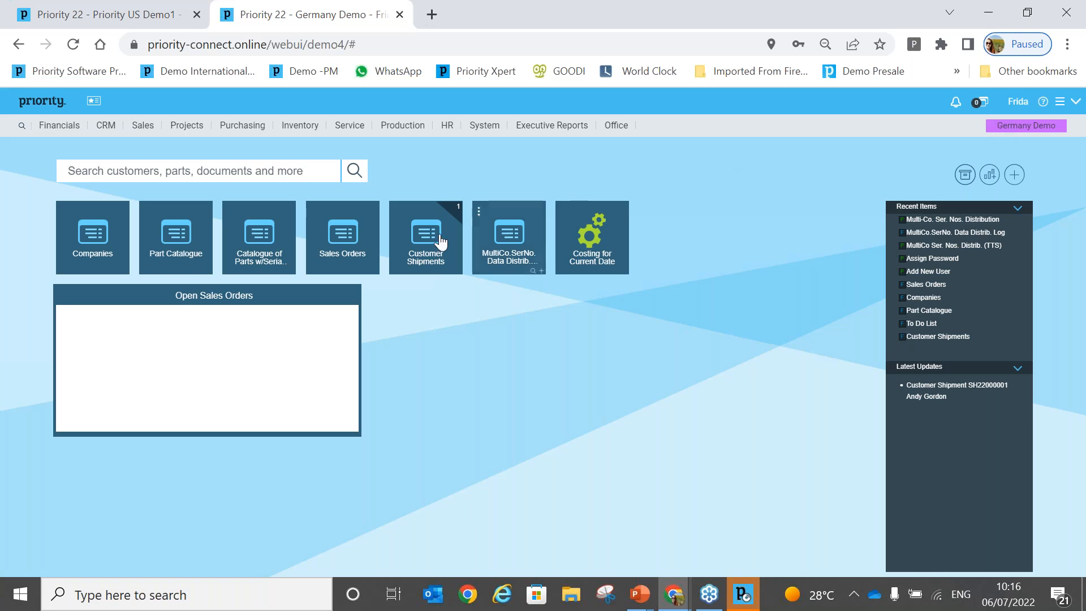
{"action": "left_click", "coordinate": [272, 265]}
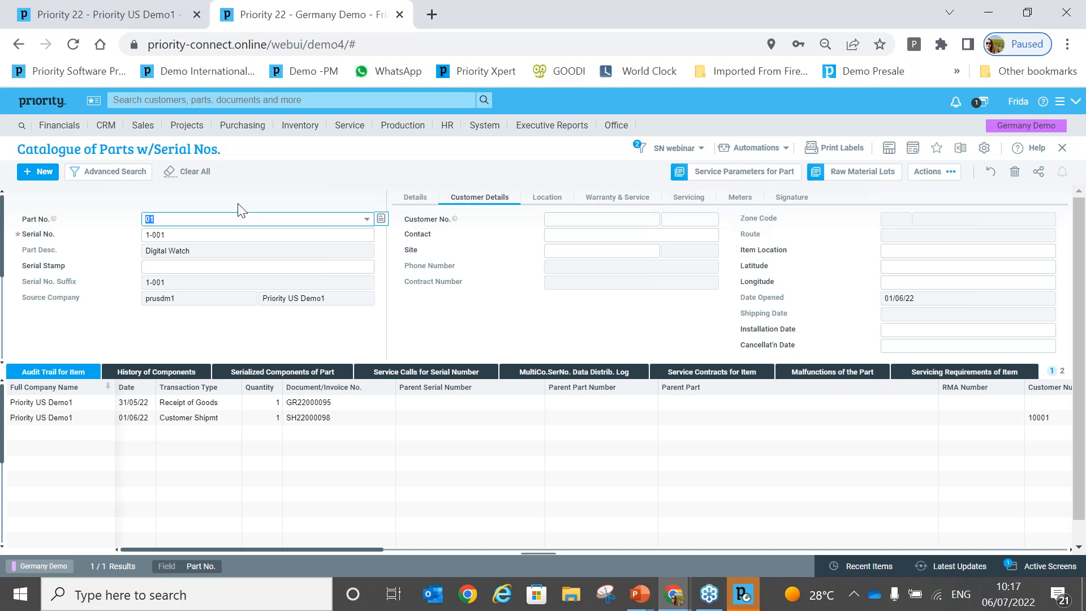
{"action": "key", "text": "Tab"}
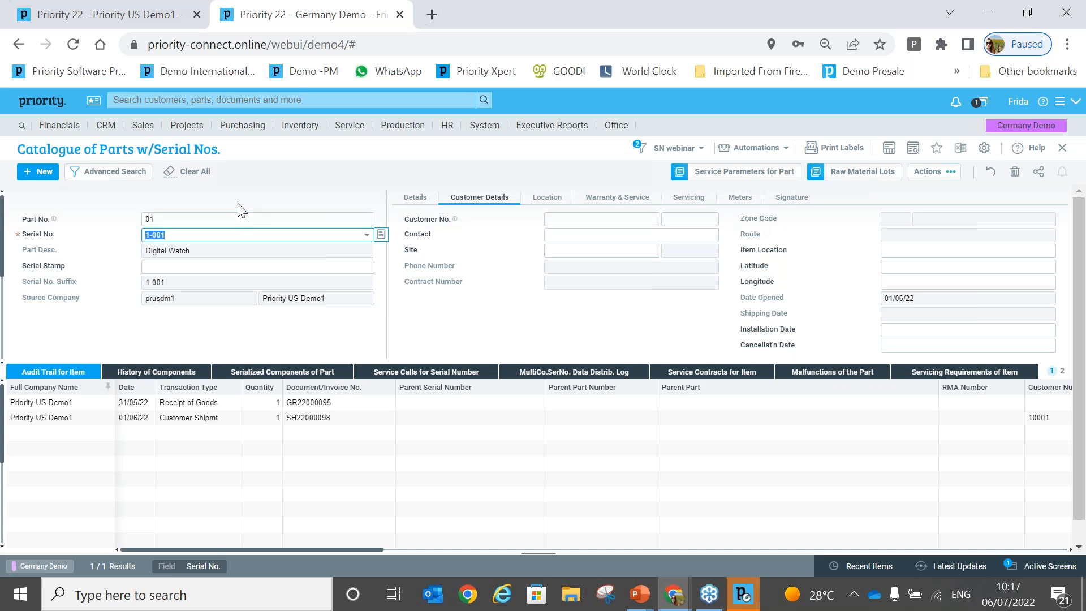
{"action": "key", "text": "Tab"}
{"action": "key", "text": "Tab"}
{"action": "key", "text": "Tab"}
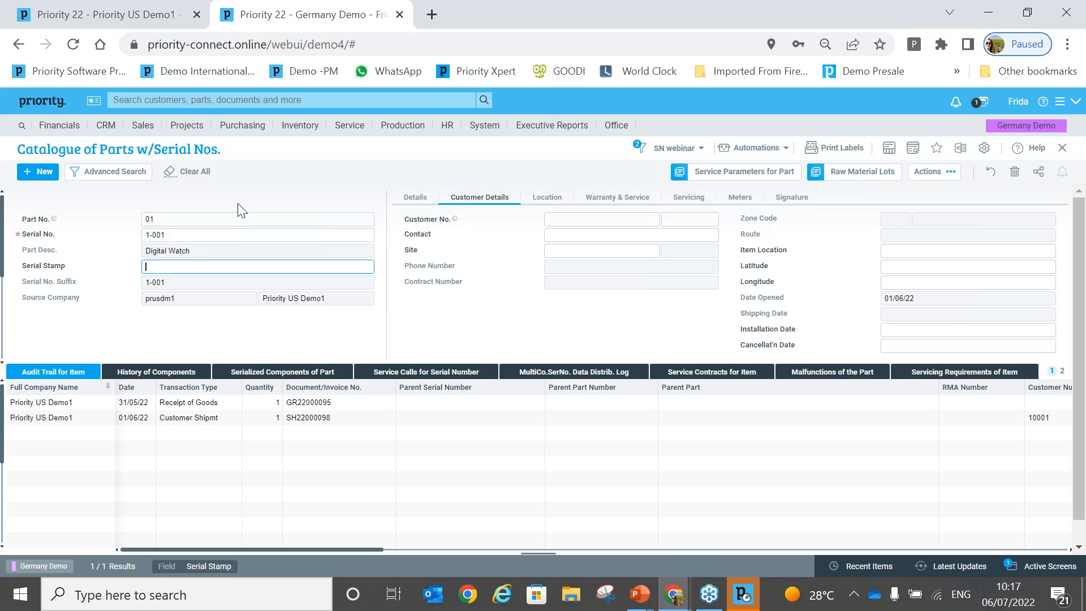
{"action": "key", "text": "shift+Tab"}
{"action": "key", "text": "Tab"}
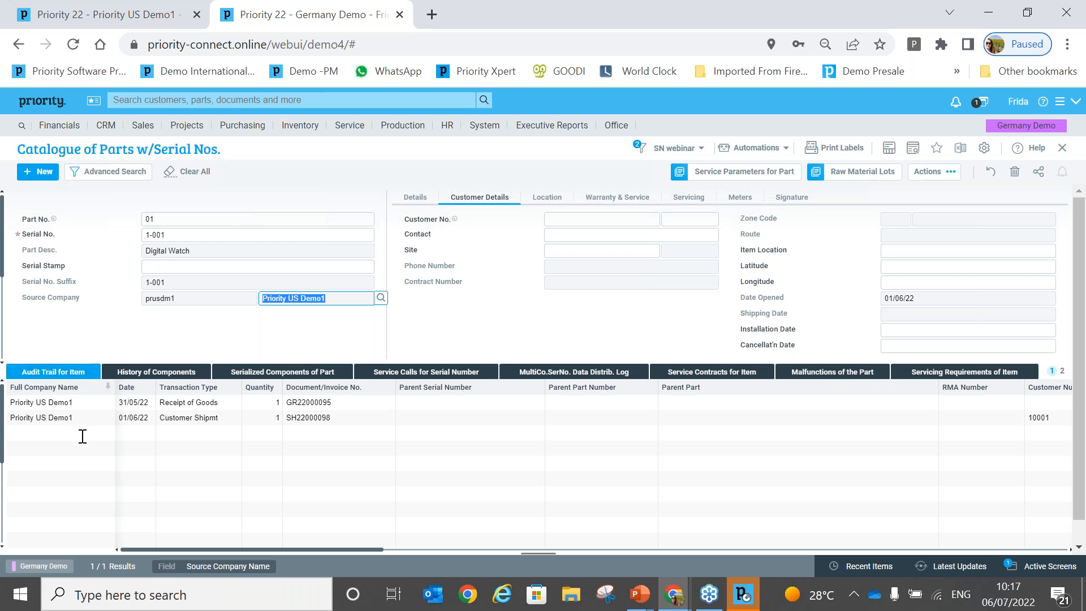
{"action": "left_click", "coordinate": [77, 401]}
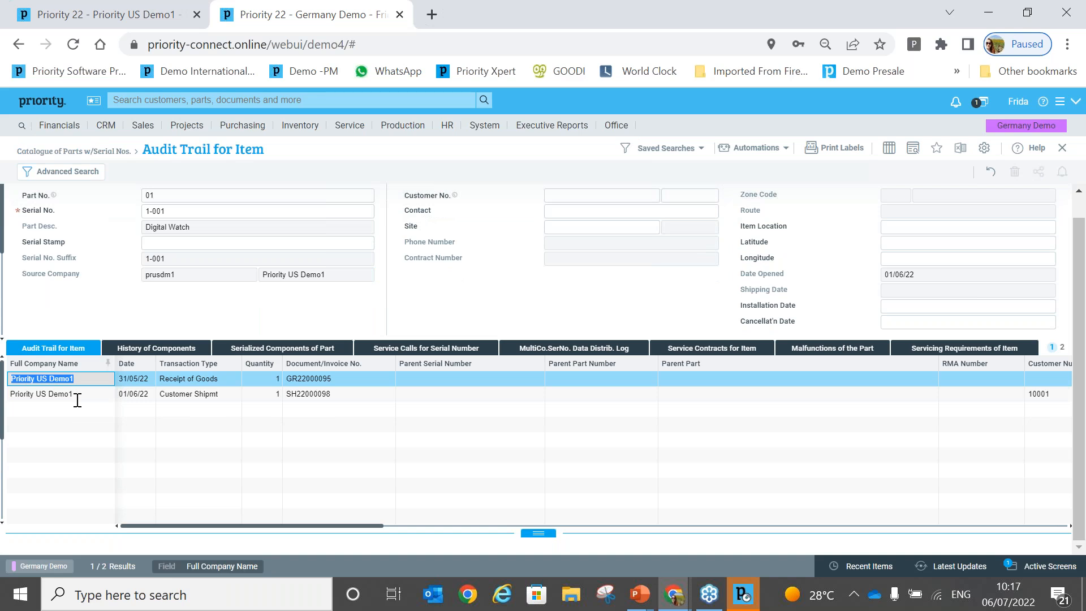
{"action": "left_click", "coordinate": [77, 401]}
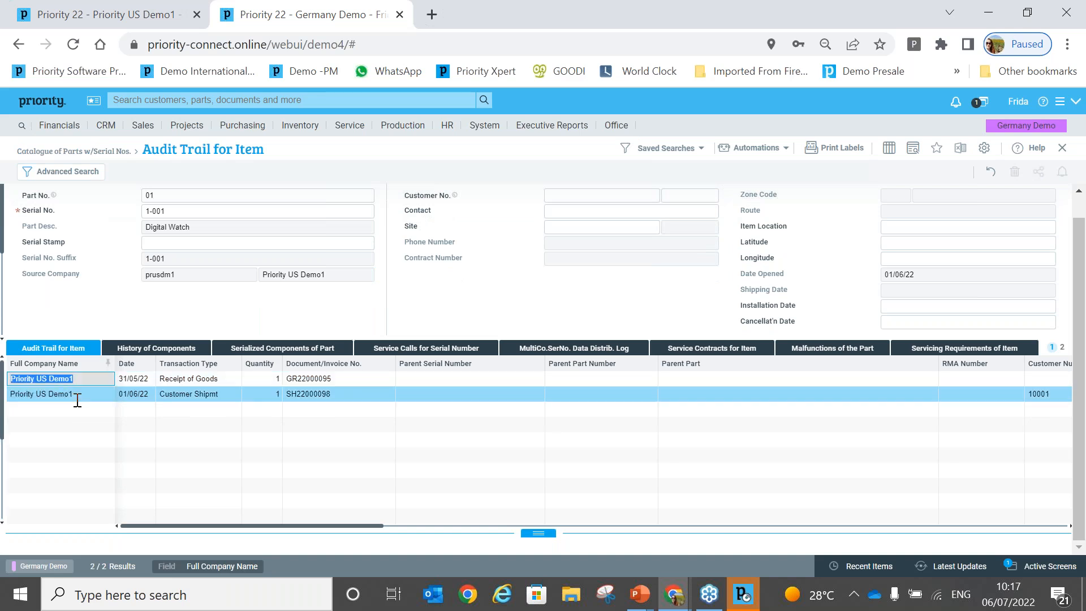
Review the transaction types of both audit trail entries of serial number 1-001 and the shipment entry's document number.
{"action": "key", "text": "Up"}
{"action": "key", "text": "Tab"}
{"action": "key", "text": "Tab"}
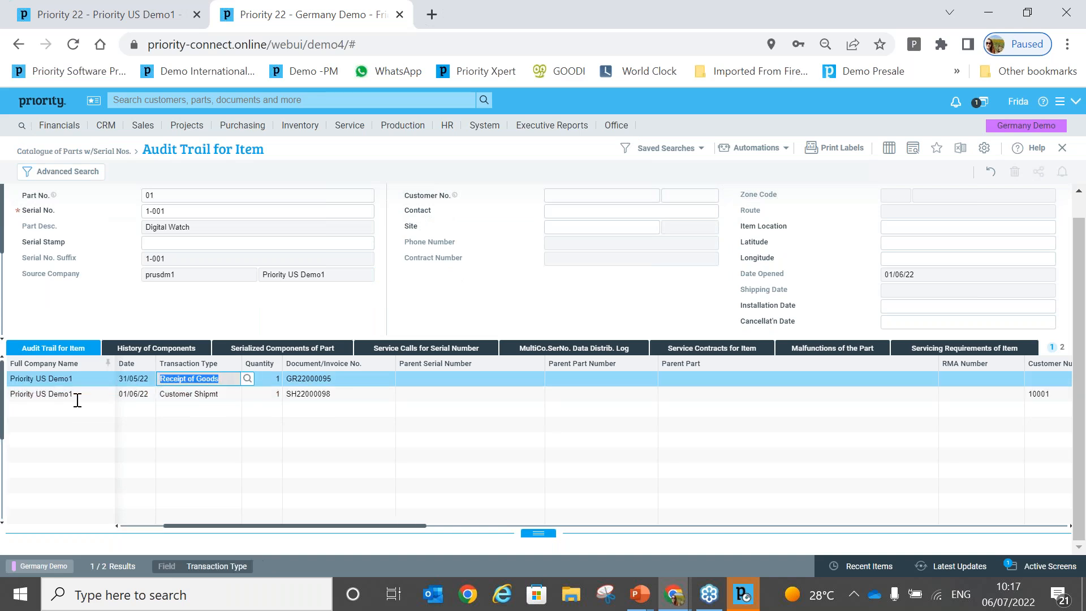
{"action": "key", "text": "Down"}
{"action": "key", "text": "Tab"}
{"action": "key", "text": "Tab"}
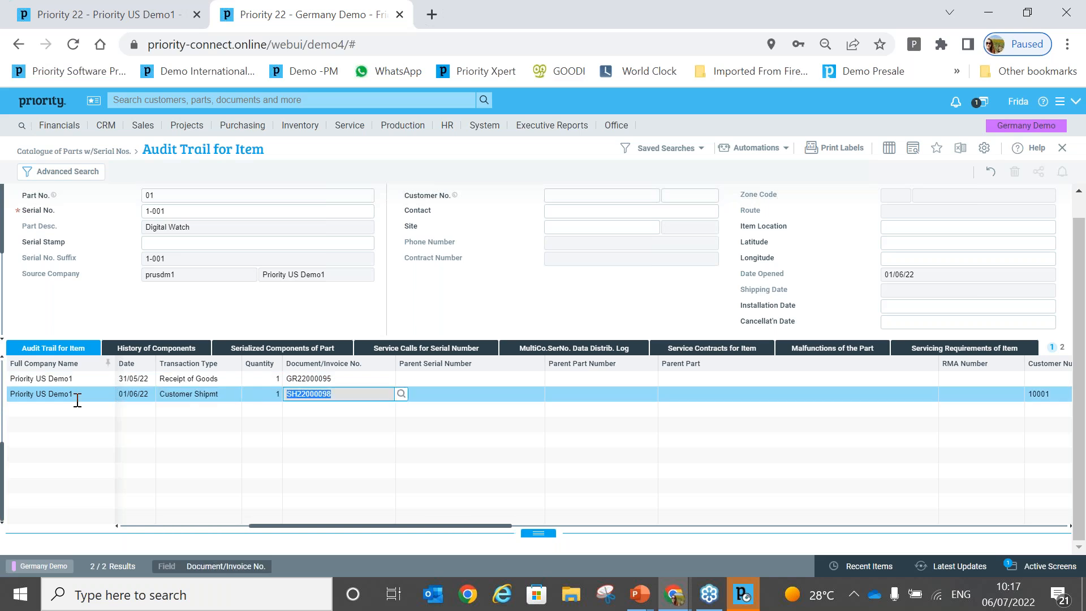
Open serial number 1-001's History of Components and check the companies, transaction types and documents of the goods receipt entries.
{"action": "left_click", "coordinate": [158, 355]}
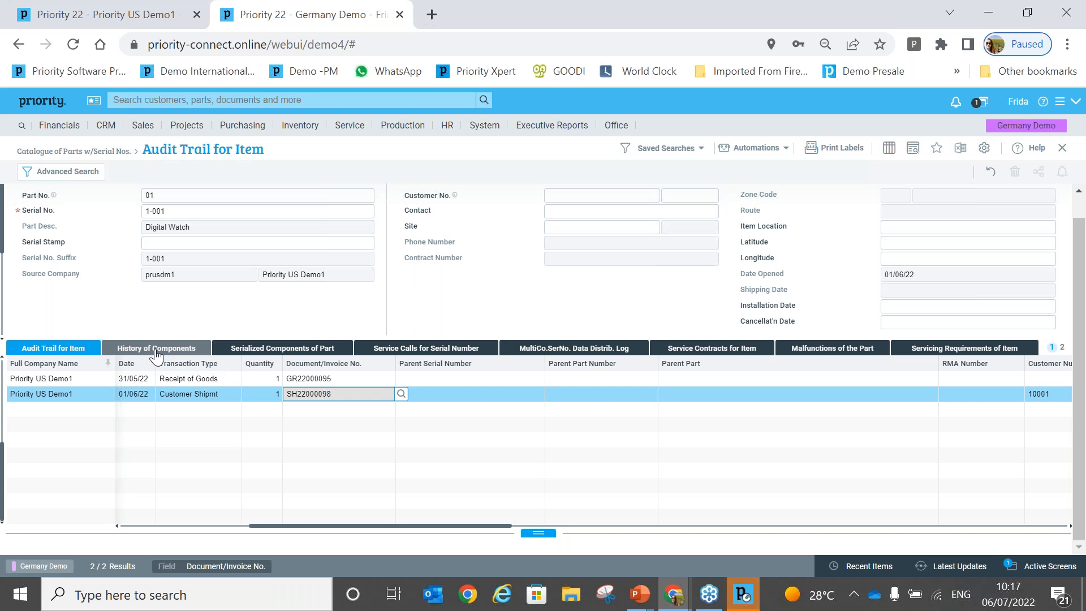
{"action": "left_click", "coordinate": [184, 383]}
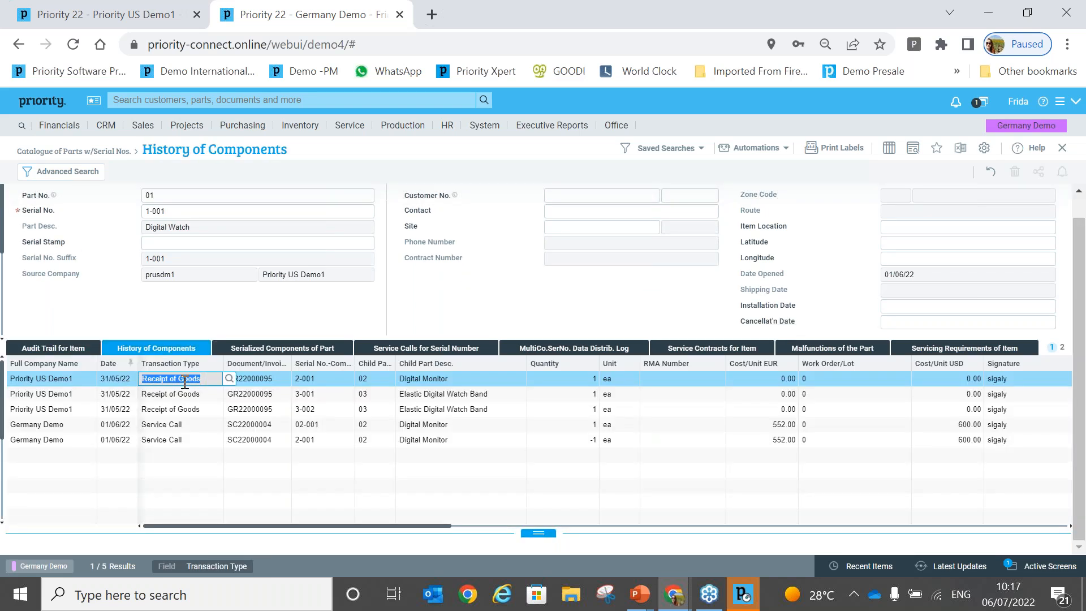
{"action": "key", "text": "Tab"}
{"action": "key", "text": "Down"}
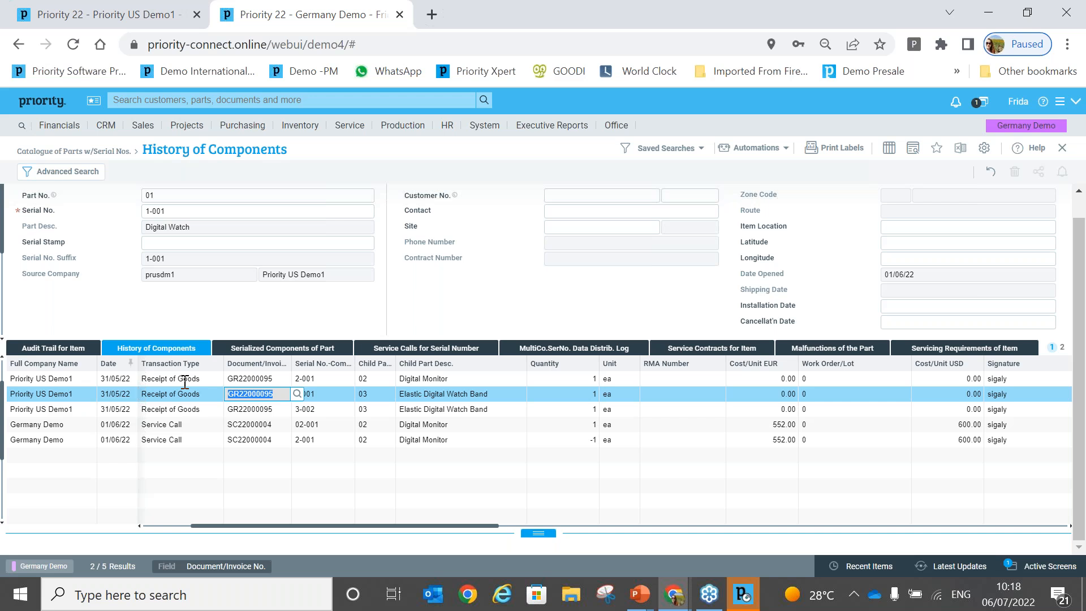
{"action": "key", "text": "shift+Tab"}
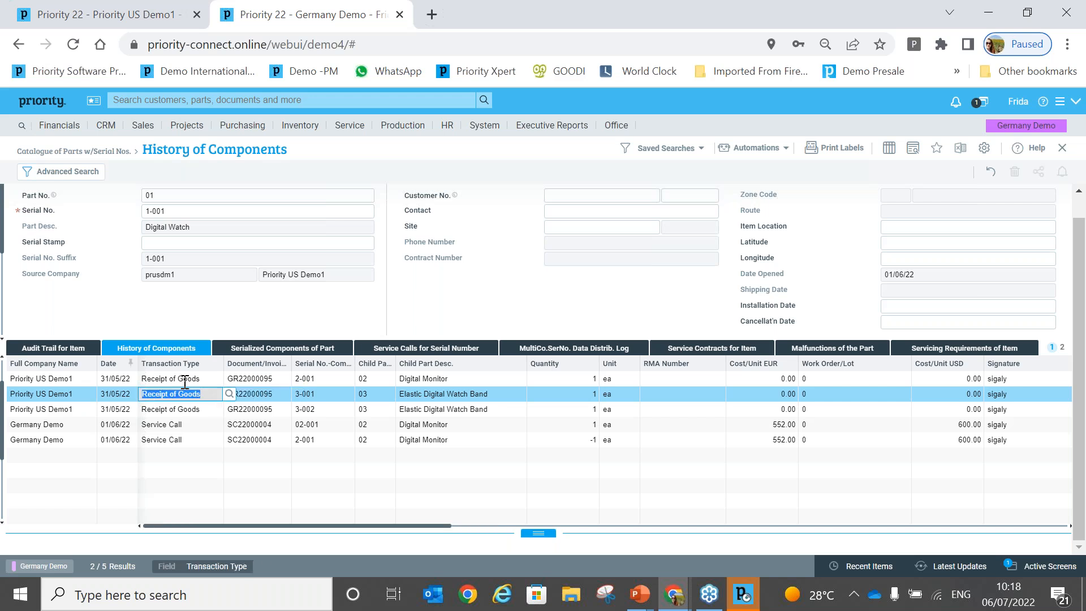
{"action": "key", "text": "shift+Tab"}
{"action": "key", "text": "shift+Tab"}
{"action": "key", "text": "Up"}
{"action": "key", "text": "Down"}
{"action": "key", "text": "Down"}
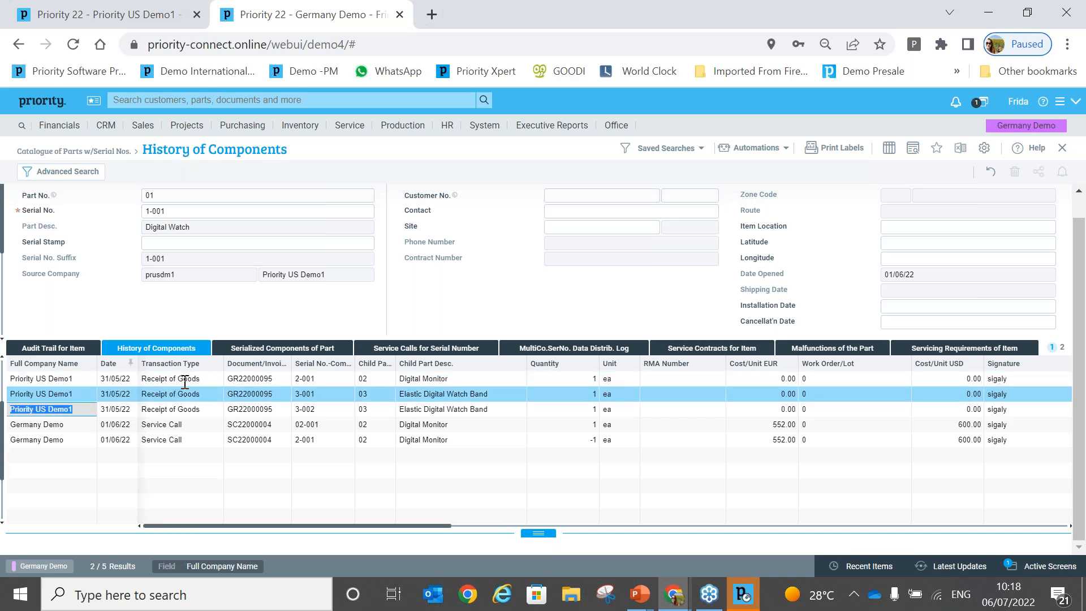
Review the child part descriptions of the goods receipt entries in the component history.
{"action": "key", "text": "Tab"}
{"action": "key", "text": "Tab"}
{"action": "key", "text": "Tab"}
{"action": "key", "text": "Tab"}
{"action": "key", "text": "Tab"}
{"action": "key", "text": "Tab"}
{"action": "key", "text": "Up"}
{"action": "key", "text": "Up"}
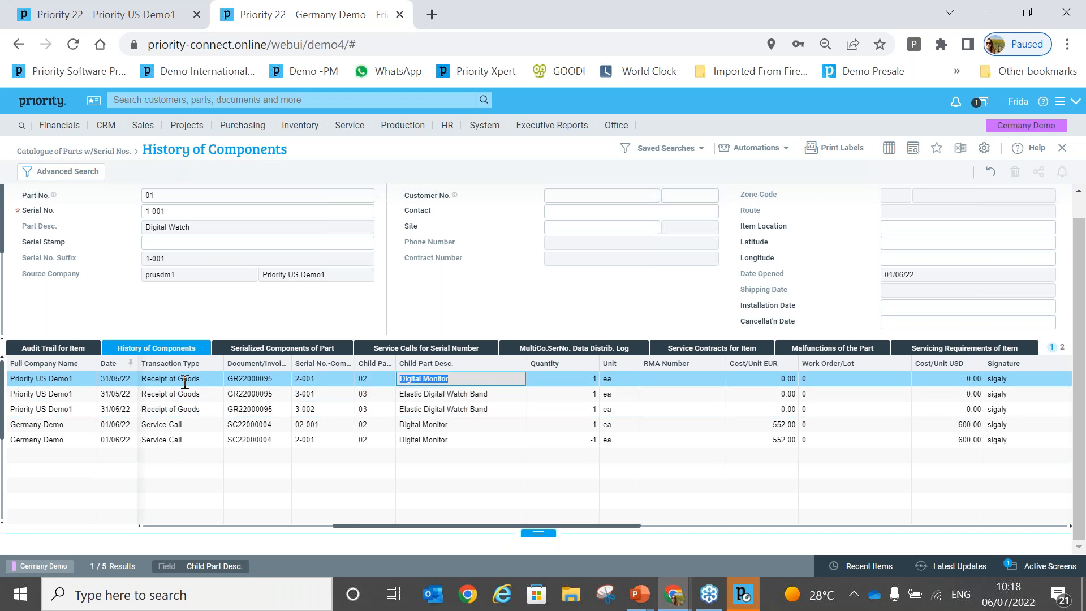
{"action": "key", "text": "Down"}
{"action": "key", "text": "Down"}
{"action": "key", "text": "Up"}
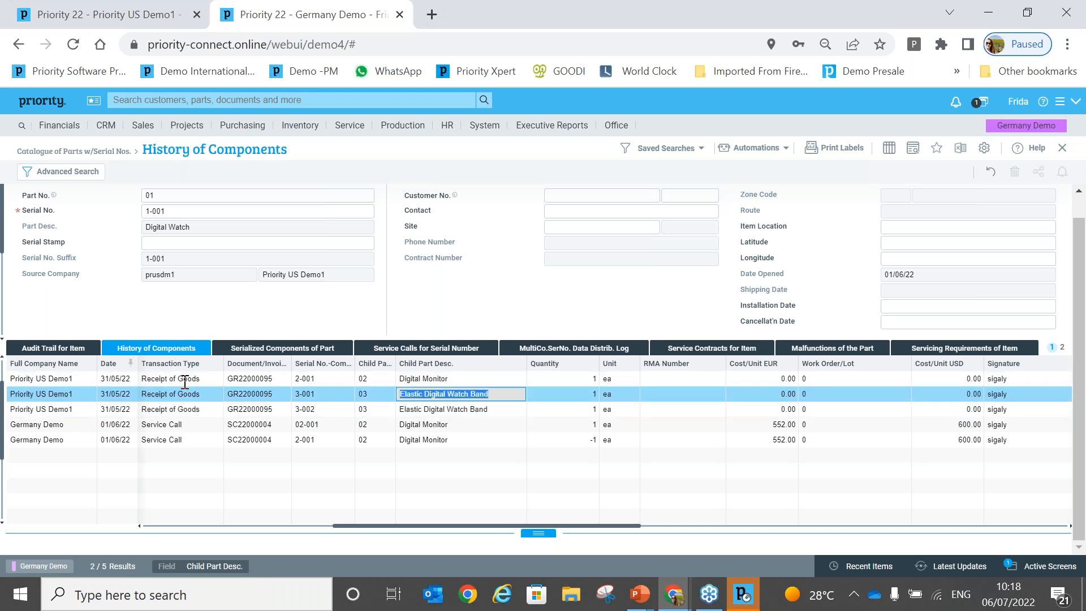
Examine the Germany Demo service call entry for component 02-001 in the component history, from its document number to its child part description.
{"action": "key", "text": "Down"}
{"action": "key", "text": "Down"}
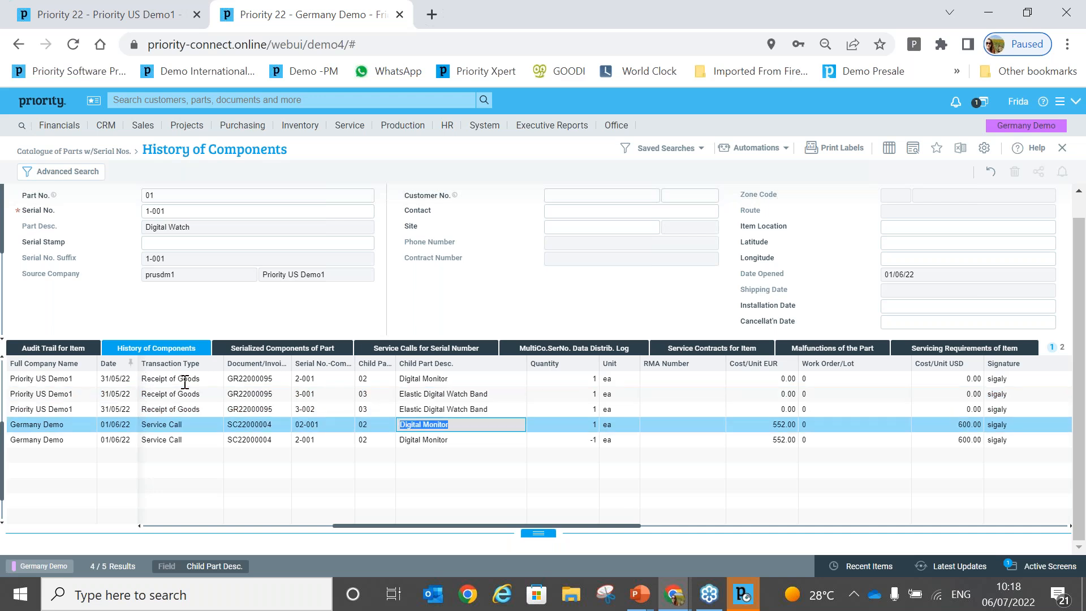
{"action": "key", "text": "shift+Tab"}
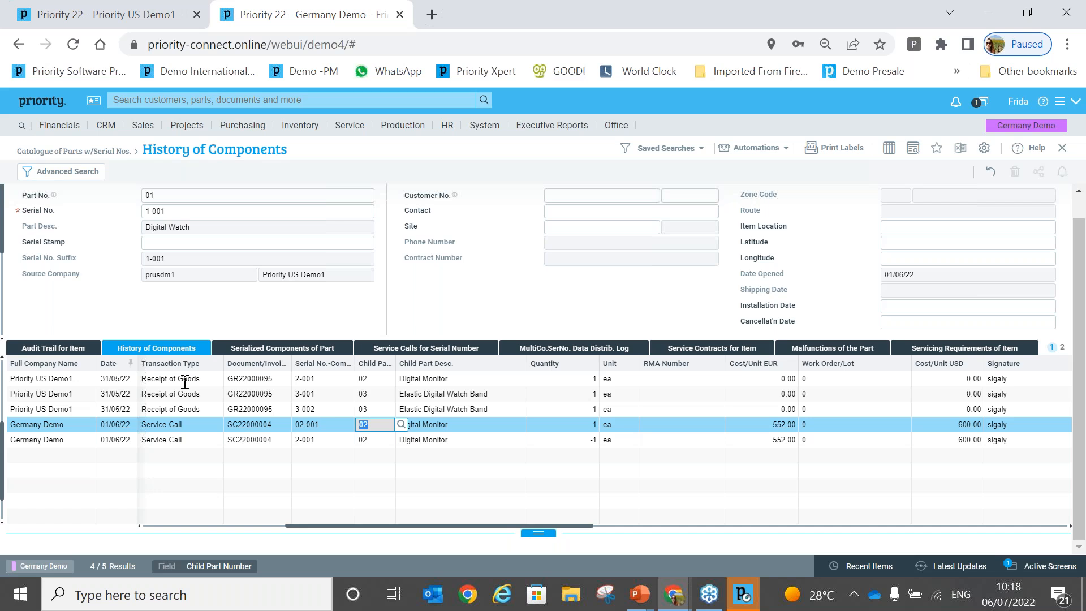
{"action": "key", "text": "shift+Tab"}
{"action": "key", "text": "shift+Tab"}
{"action": "key", "text": "shift+Tab"}
{"action": "key", "text": "Tab"}
{"action": "key", "text": "Tab"}
{"action": "key", "text": "Tab"}
{"action": "key", "text": "Tab"}
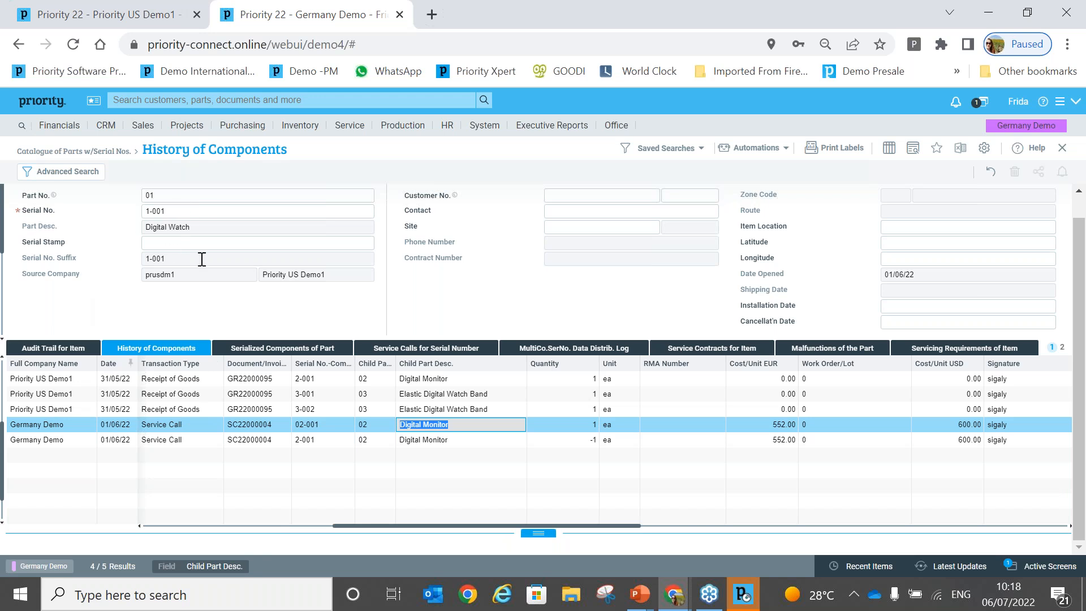
Open the Serialized Components of Part for serial number 1-001 and examine each component's company.
{"action": "left_click", "coordinate": [281, 352]}
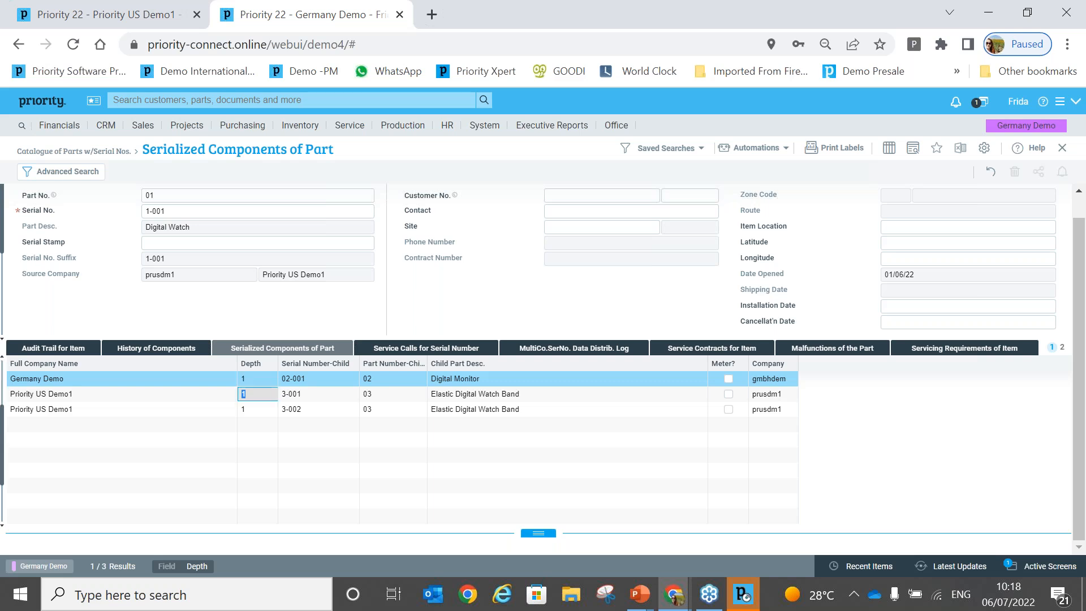
{"action": "key", "text": "Down"}
{"action": "key", "text": "Down"}
{"action": "key", "text": "Up"}
{"action": "key", "text": "Up"}
{"action": "key", "text": "shift+Tab"}
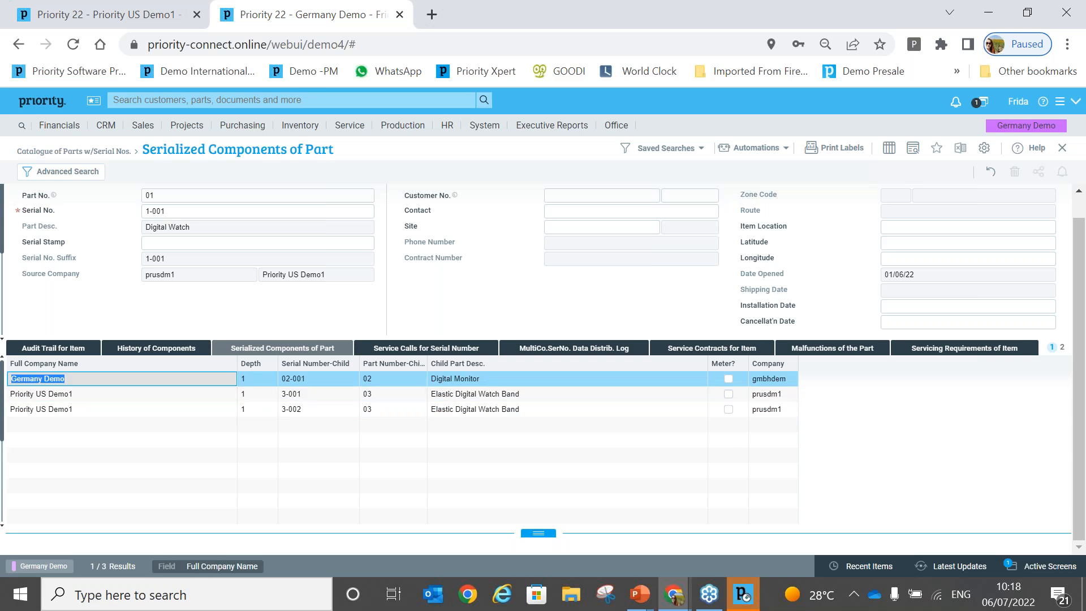
{"action": "key", "text": "Down"}
{"action": "key", "text": "Down"}
{"action": "key", "text": "Up"}
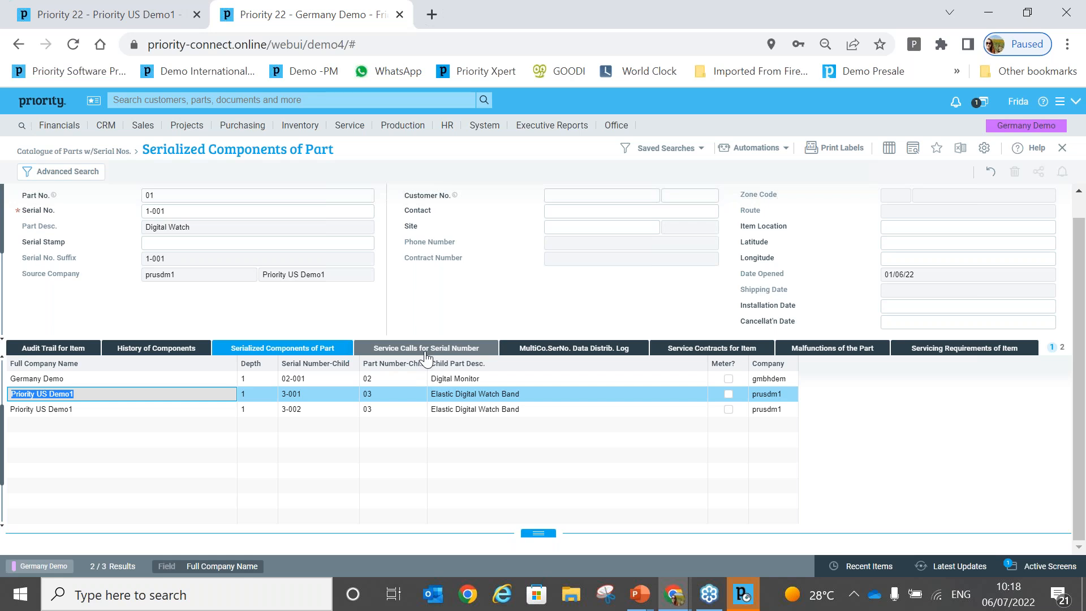
Open serial number 1-001's MultiCo.SerNo. Data Distrib. Log, examine the Germany Demo and Netherlands entries, and return to the catalogue record.
{"action": "left_click", "coordinate": [564, 349]}
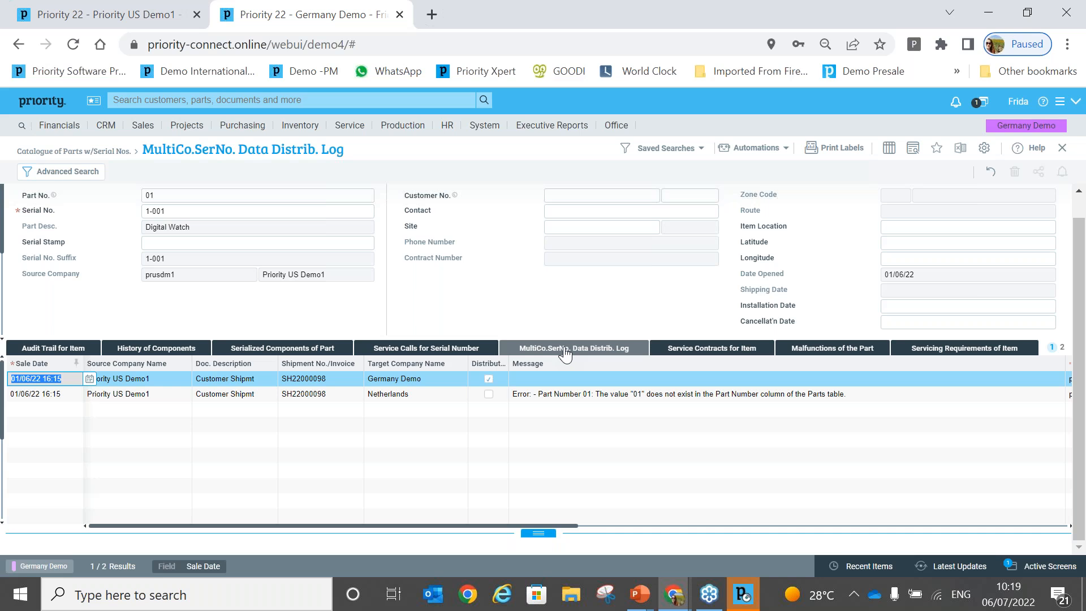
{"action": "left_click", "coordinate": [250, 378]}
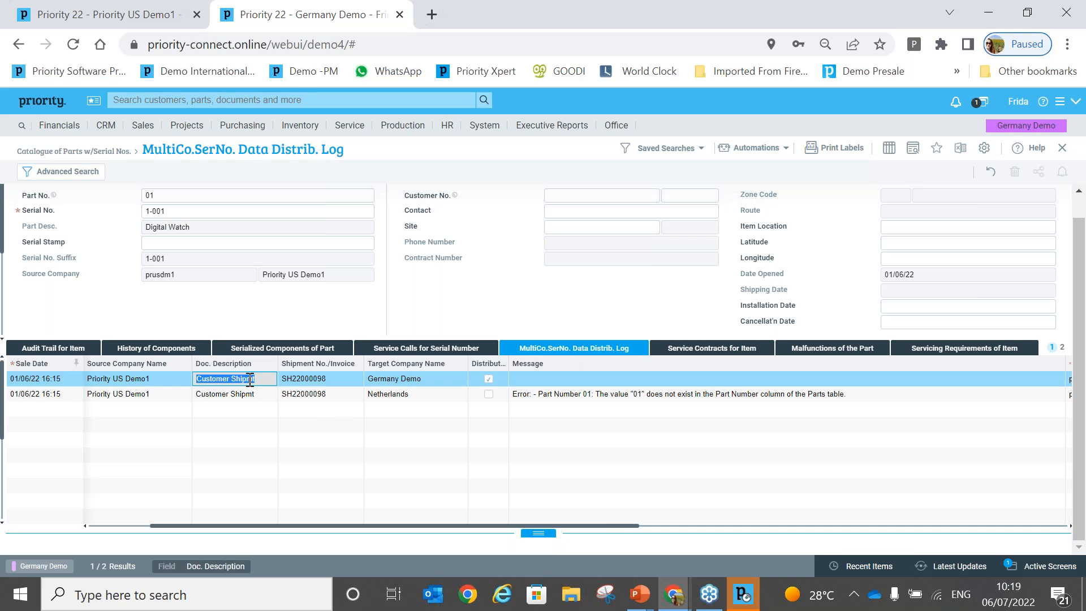
{"action": "key", "text": "shift+Tab"}
{"action": "key", "text": "shift+Tab"}
{"action": "key", "text": "Tab"}
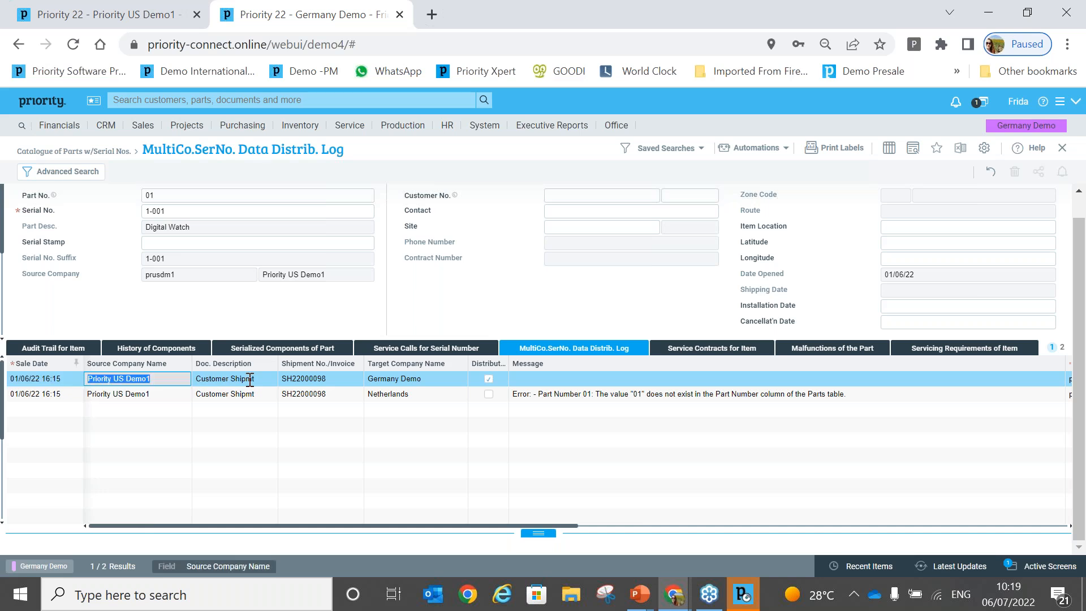
{"action": "key", "text": "Tab"}
{"action": "key", "text": "Tab"}
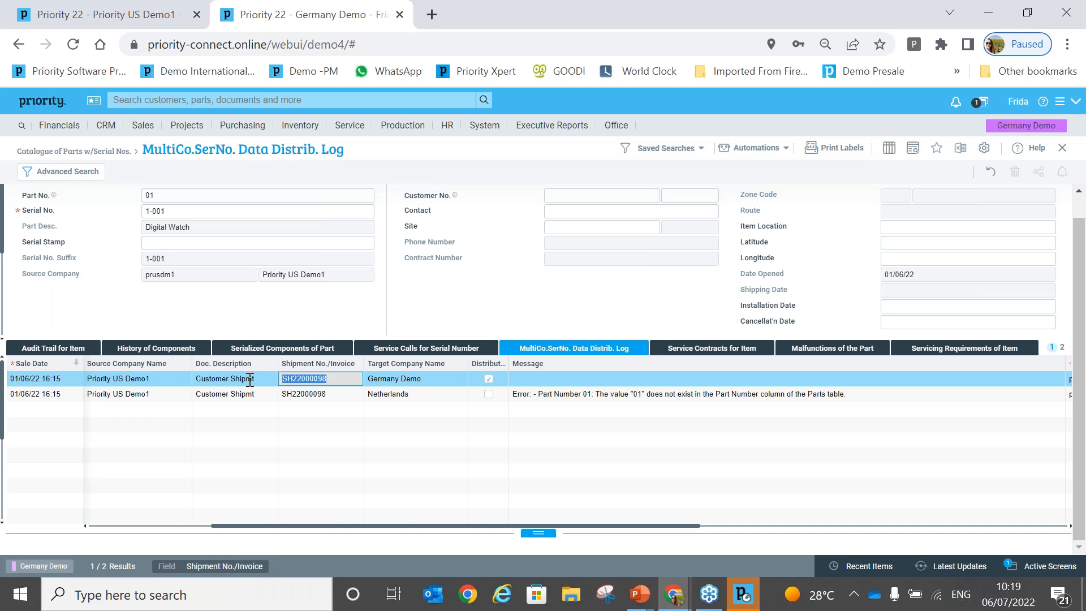
{"action": "key", "text": "Tab"}
{"action": "key", "text": "Down"}
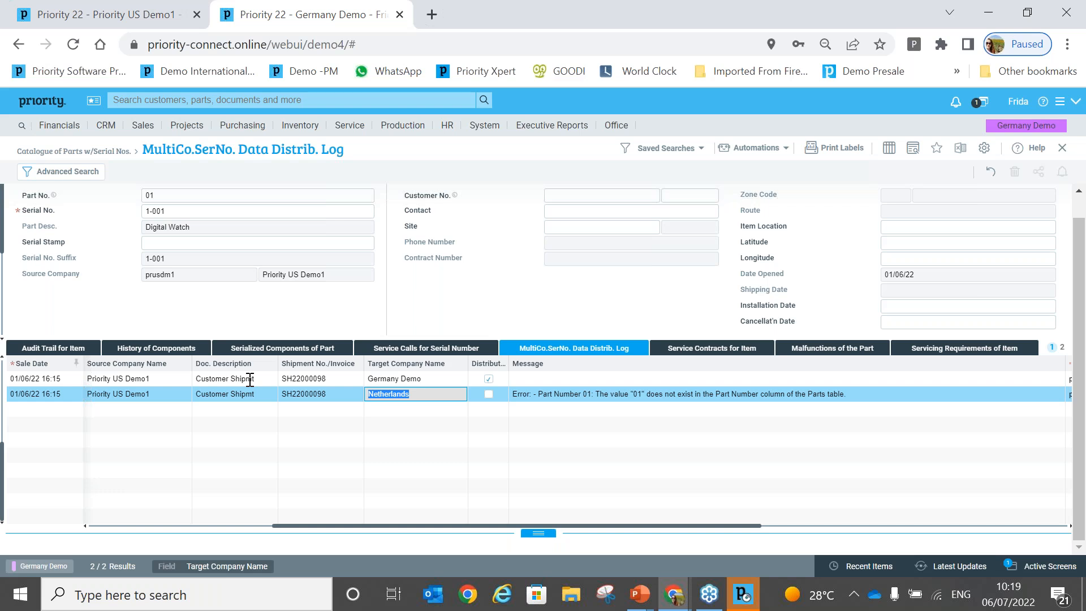
{"action": "key", "text": "Up"}
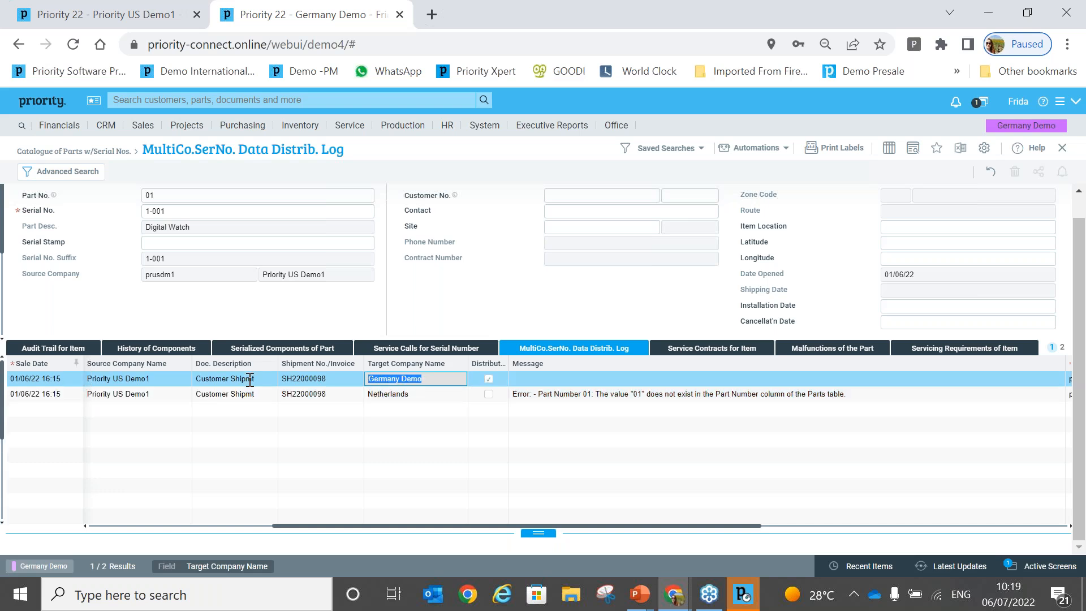
{"action": "key", "text": "Tab"}
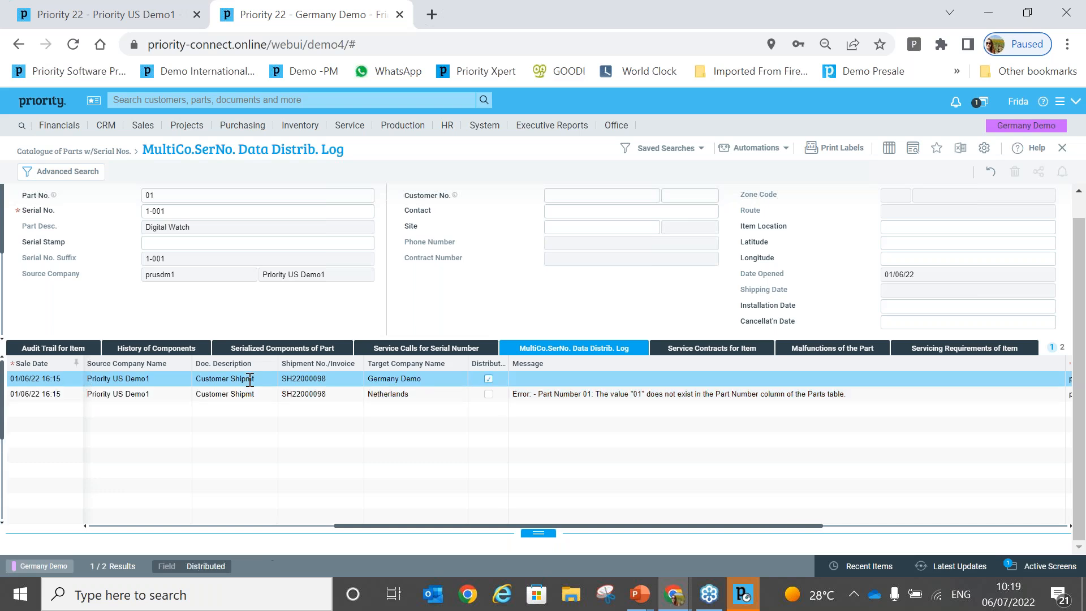
{"action": "left_click", "coordinate": [499, 398]}
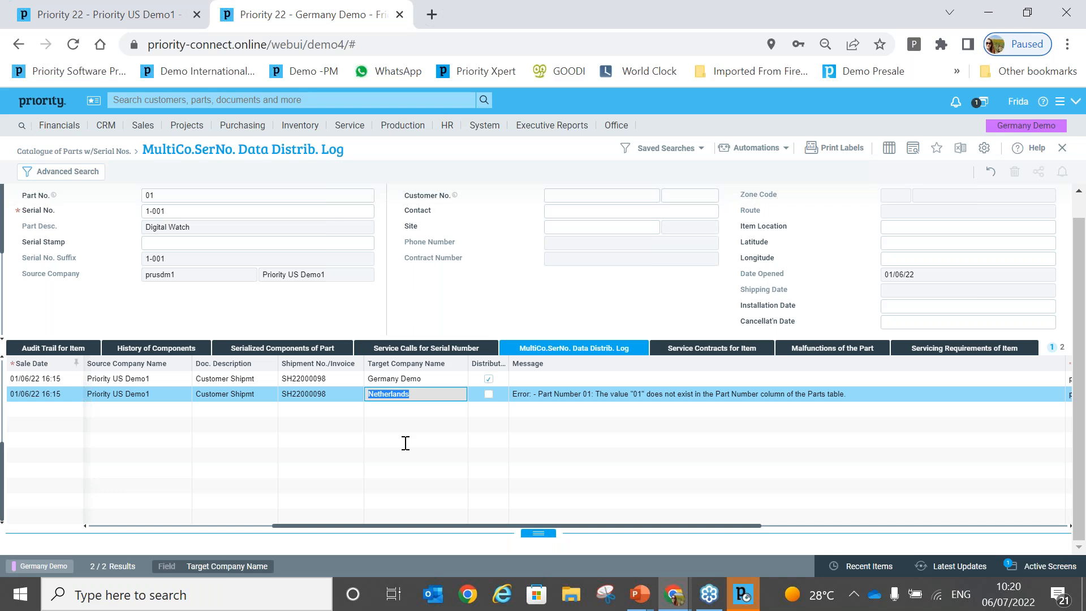
{"action": "key", "text": "Escape"}
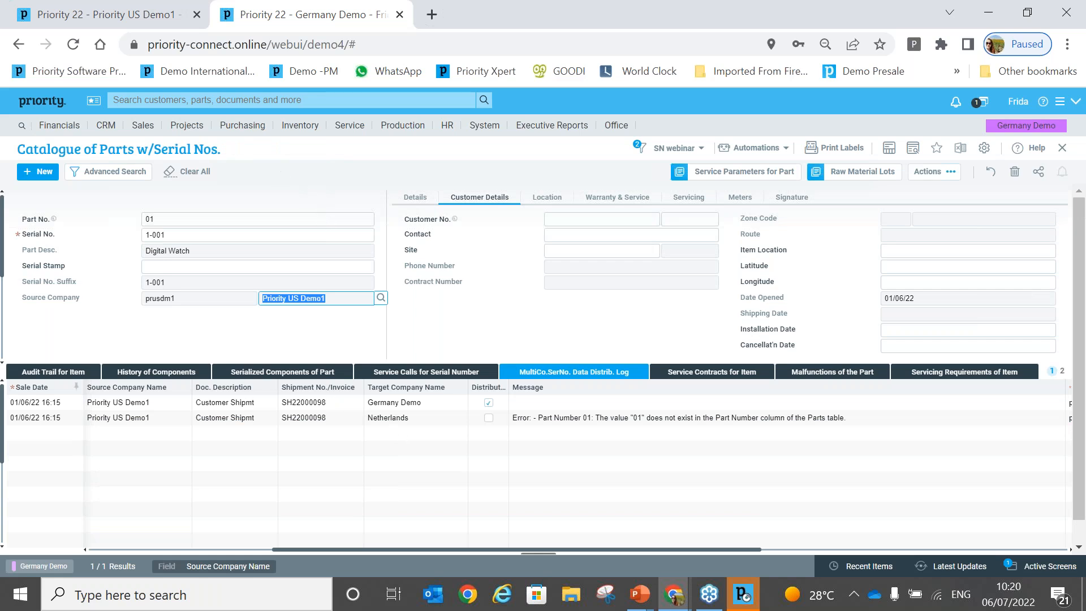
Switch to Priority US Demo1, open Customer Shipments and set the status of the draft Moe Studios shipment to Final.
{"action": "left_click", "coordinate": [127, 4]}
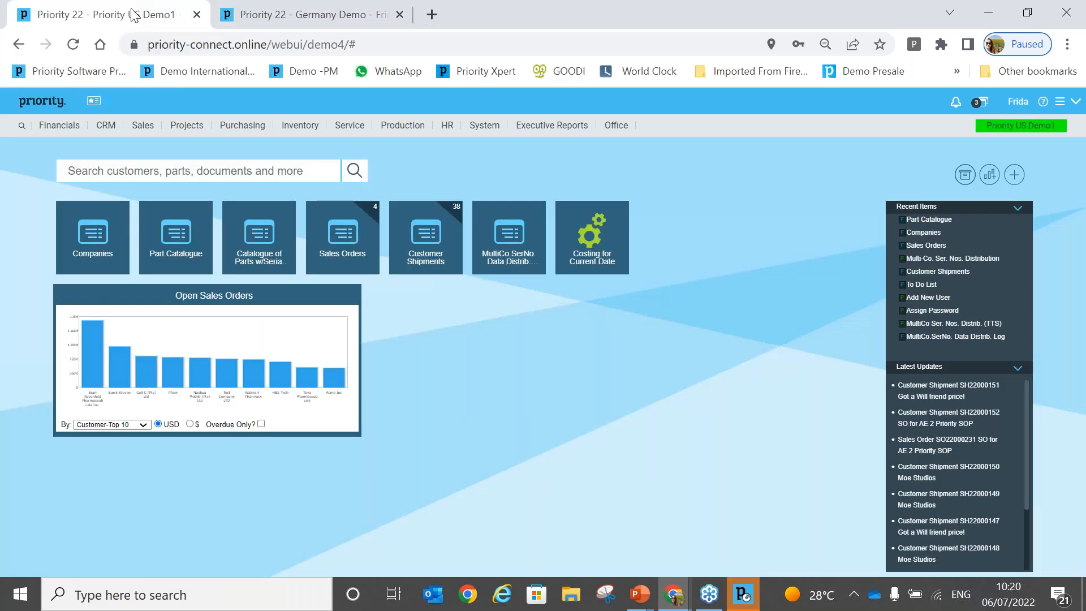
{"action": "left_click", "coordinate": [440, 245]}
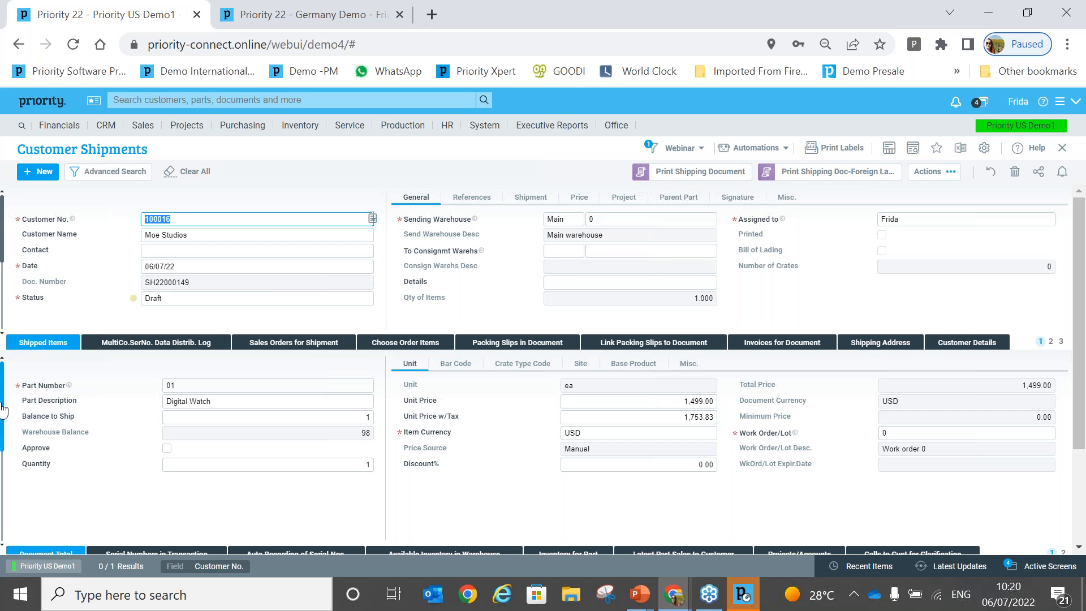
{"action": "mouse_move", "coordinate": [3, 437]}
{"action": "left_click", "coordinate": [181, 298]}
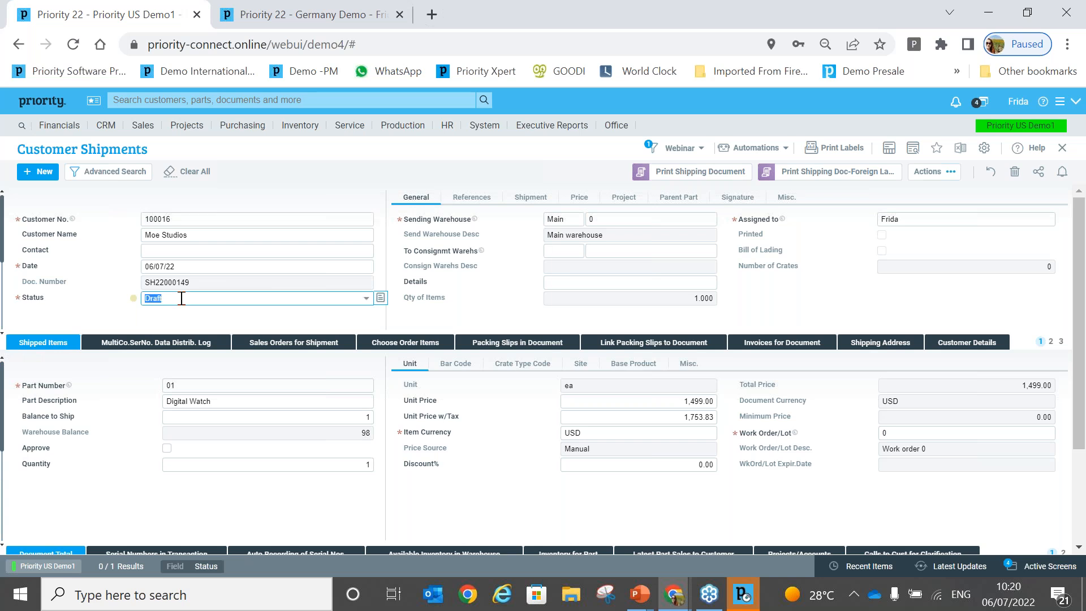
{"action": "left_click", "coordinate": [181, 298]}
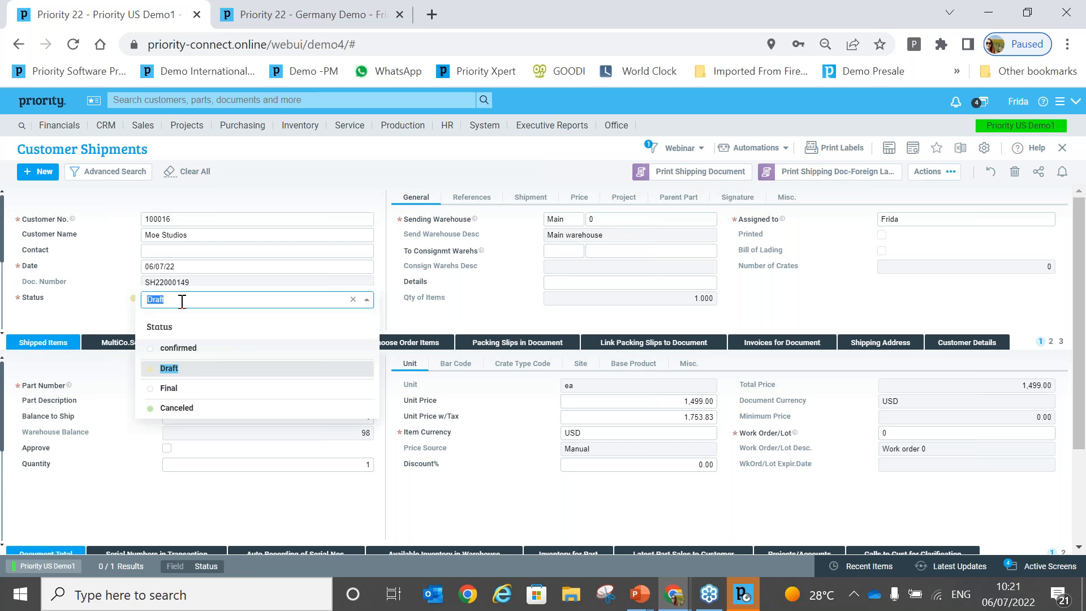
{"action": "left_click", "coordinate": [178, 389]}
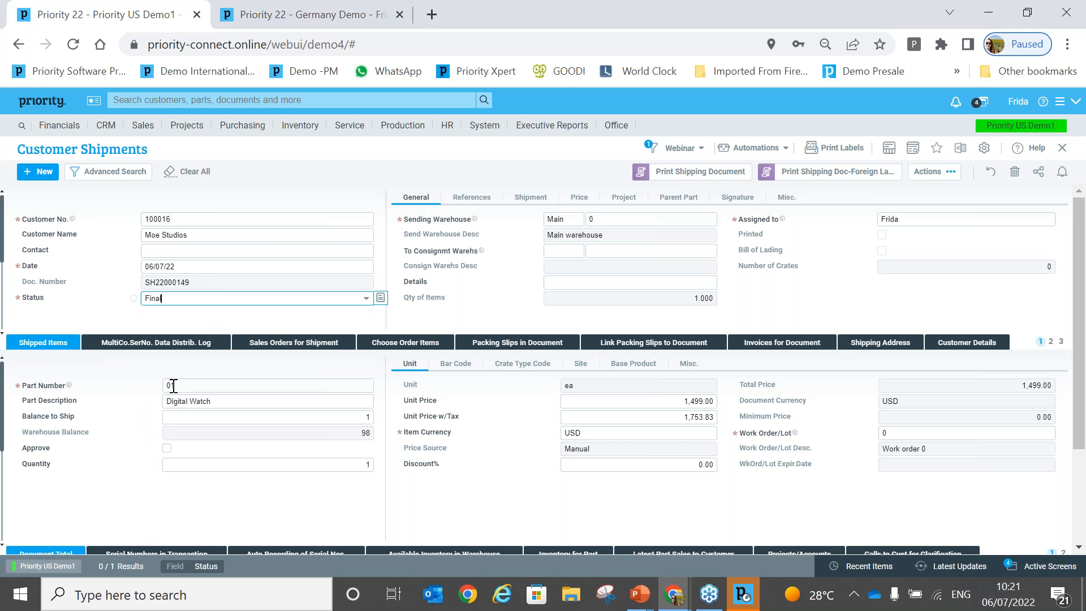
Open the Moe Studios shipment's MultiCo.SerNo. Data Distrib. Log and check the serial number, source company and target company.
{"action": "left_click", "coordinate": [162, 343]}
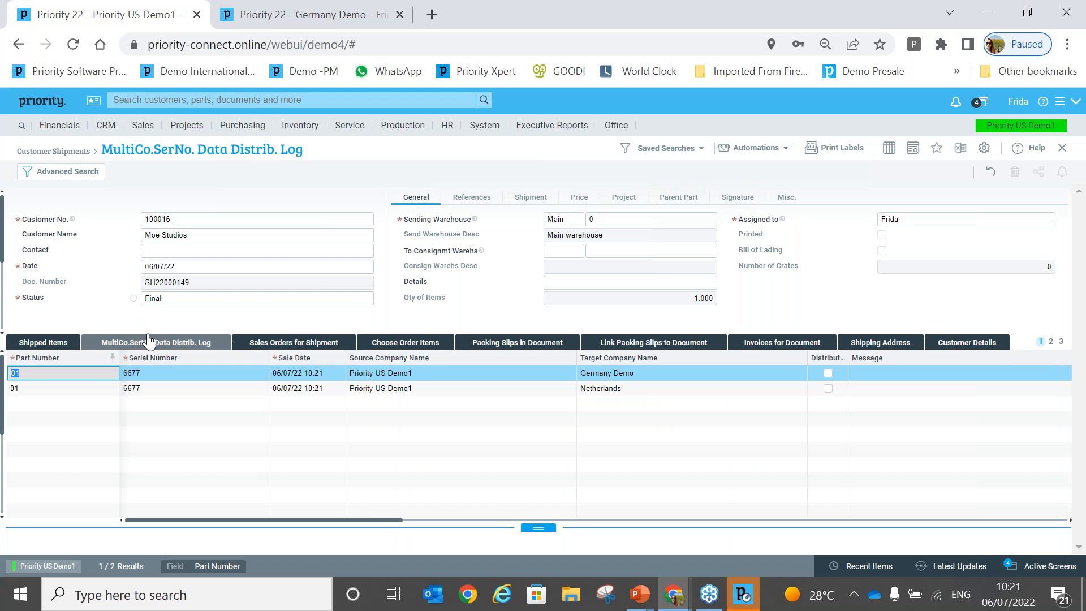
{"action": "left_click", "coordinate": [141, 375]}
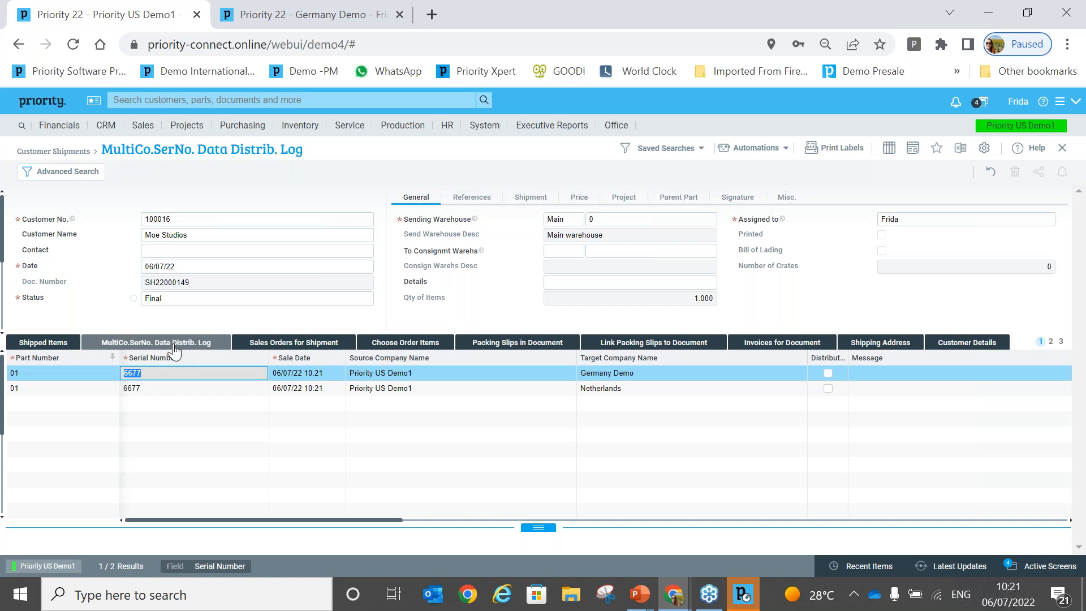
{"action": "key", "text": "Tab"}
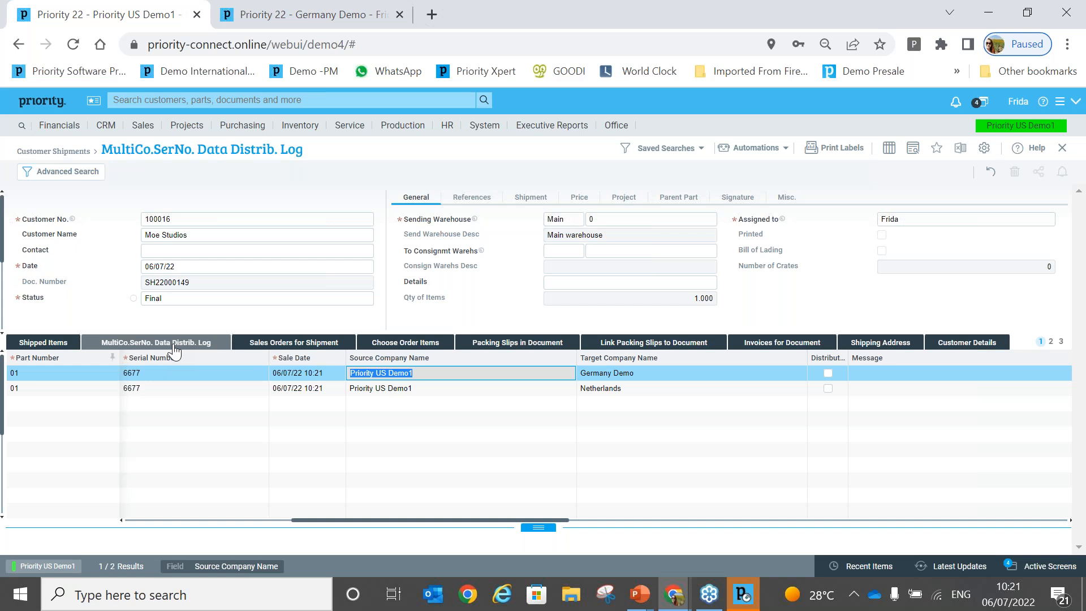
{"action": "key", "text": "Tab"}
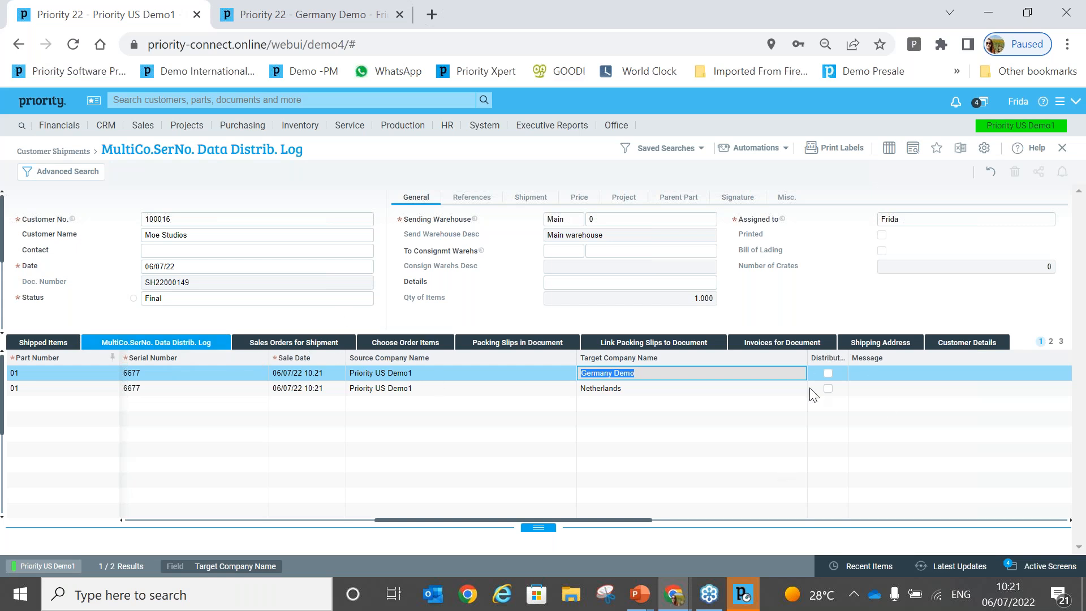
{"action": "left_click", "coordinate": [521, 374]}
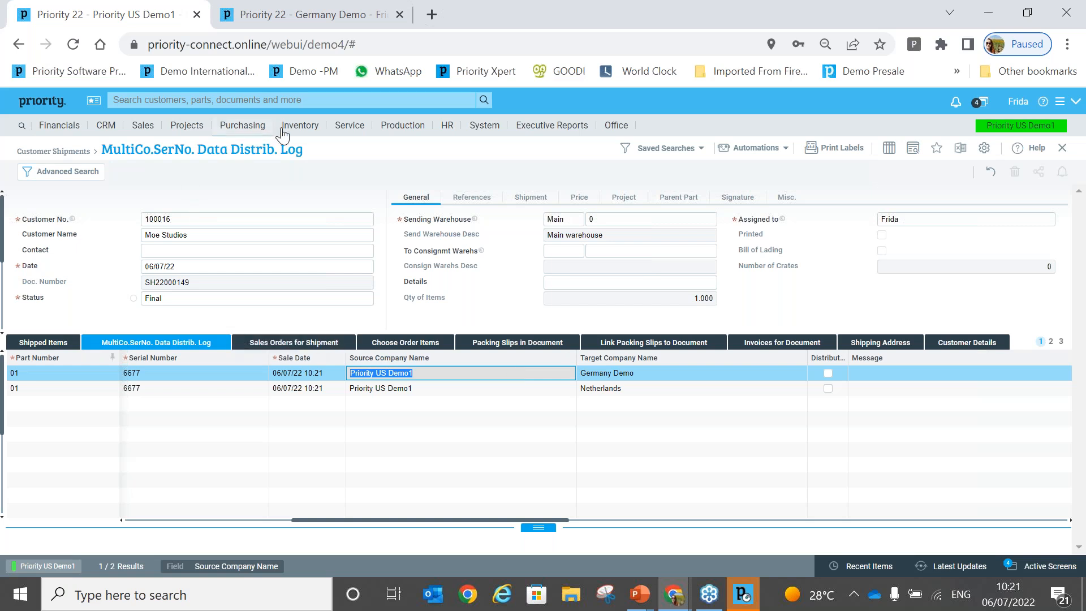
Start the Multi-Co. Ser. Nos. Distribution program from the inventory's multi-company serial number functions.
{"action": "left_click", "coordinate": [294, 126]}
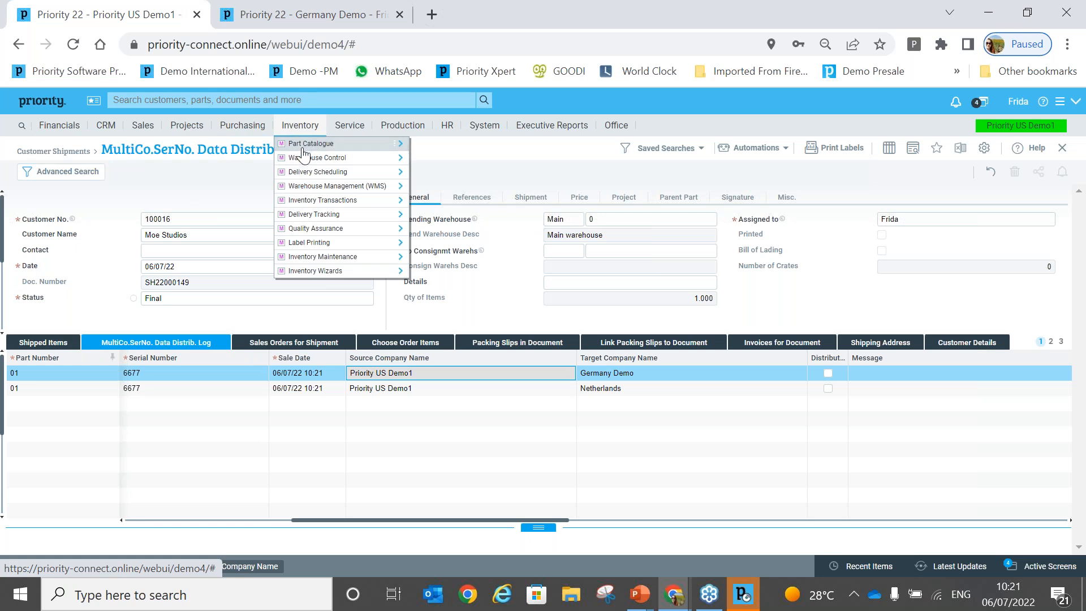
{"action": "left_click", "coordinate": [314, 148]}
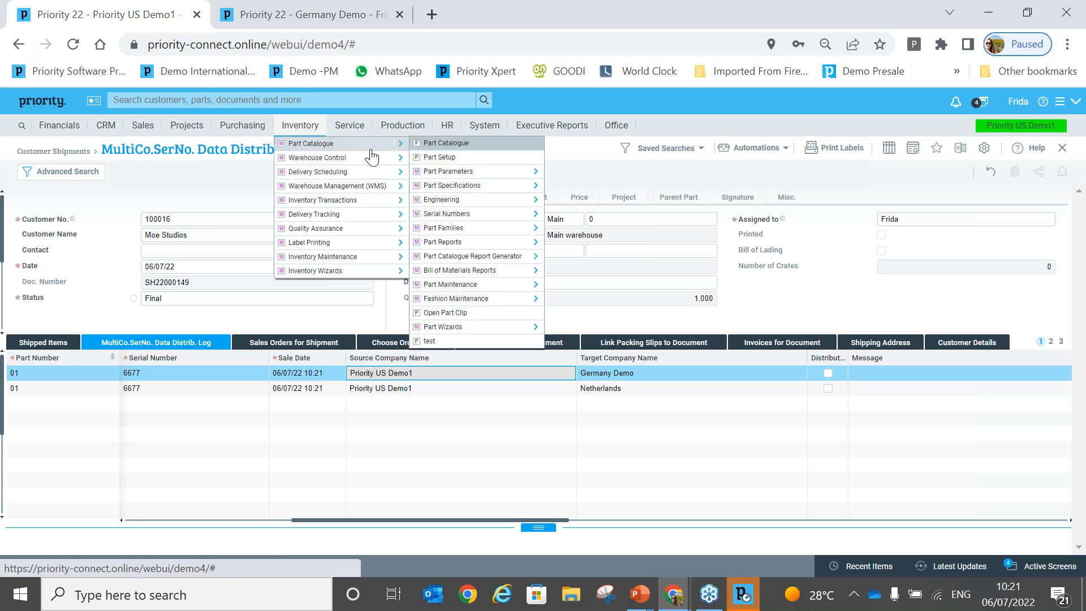
{"action": "left_click", "coordinate": [473, 223]}
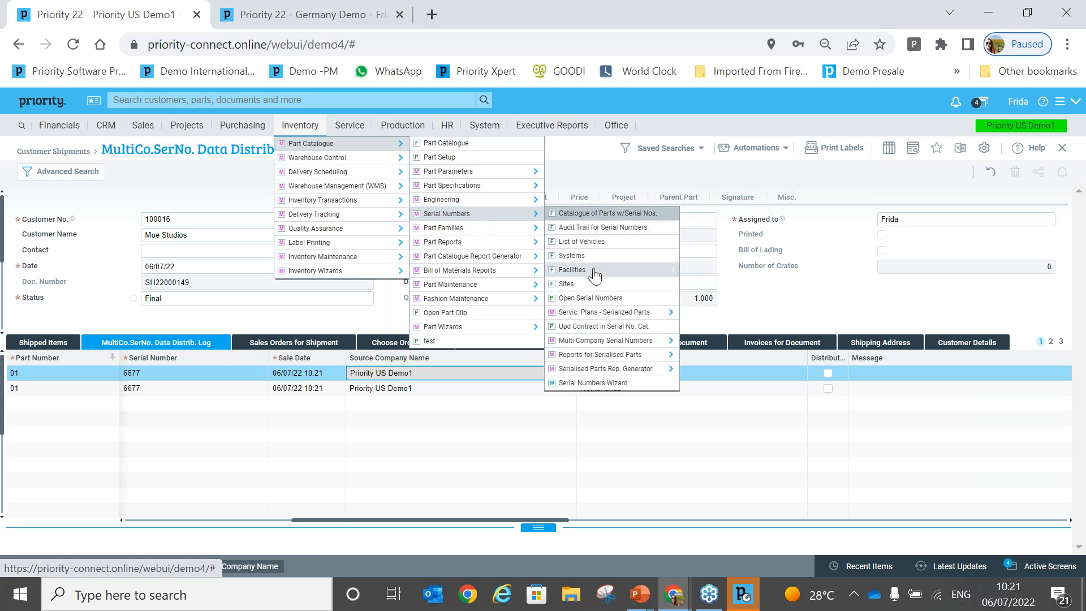
{"action": "left_click", "coordinate": [624, 346]}
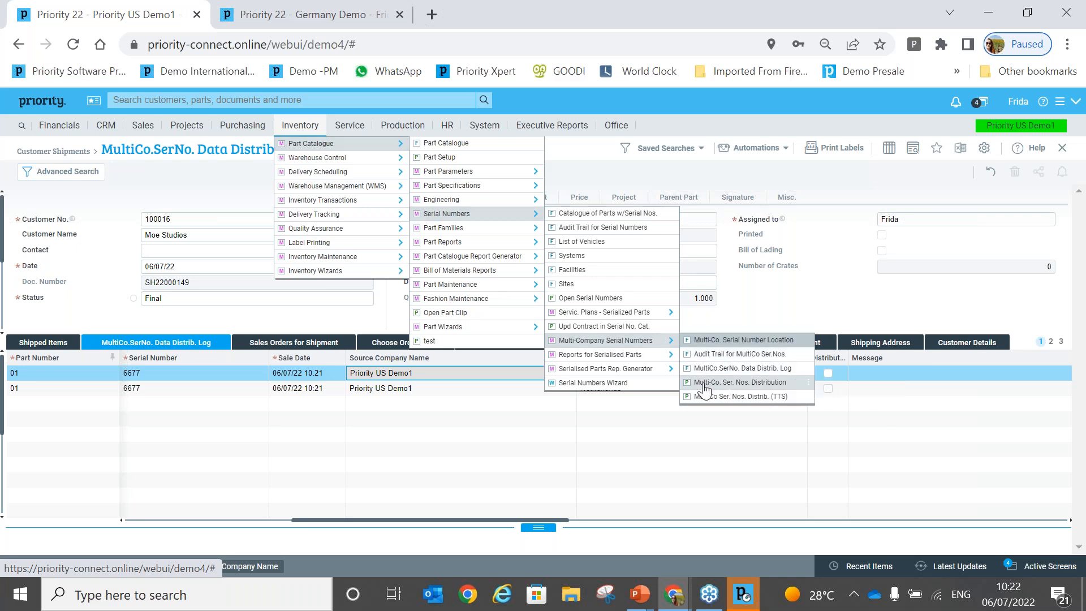
{"action": "left_click", "coordinate": [744, 383]}
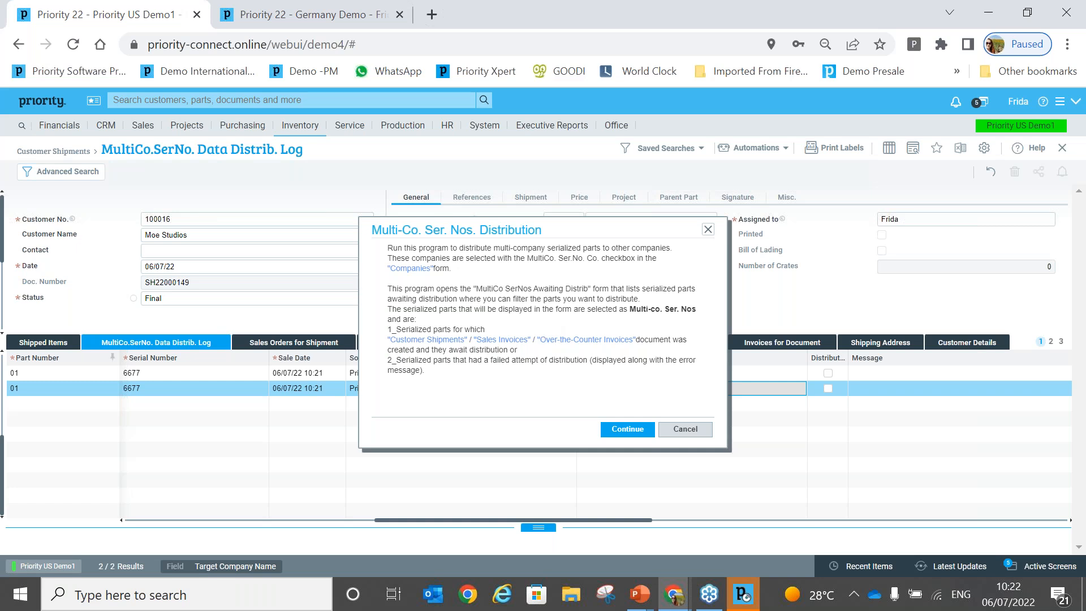
Continue to the MultiCo SerNos Awaiting Distrib form and exit it with confirmation to distribute the listed serialized parts.
{"action": "left_click", "coordinate": [627, 430]}
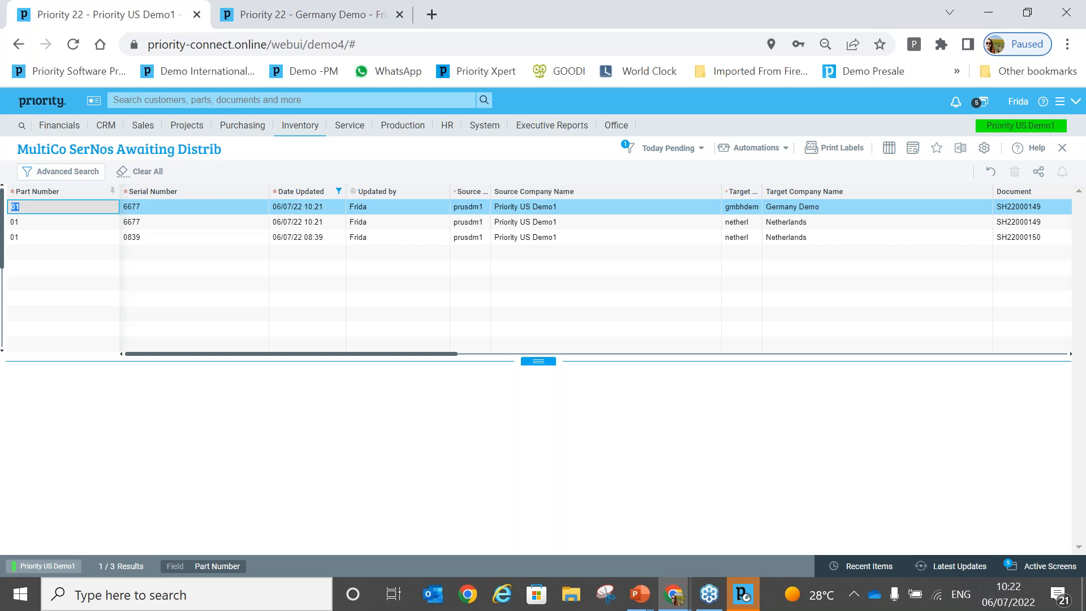
{"action": "key", "text": "Escape"}
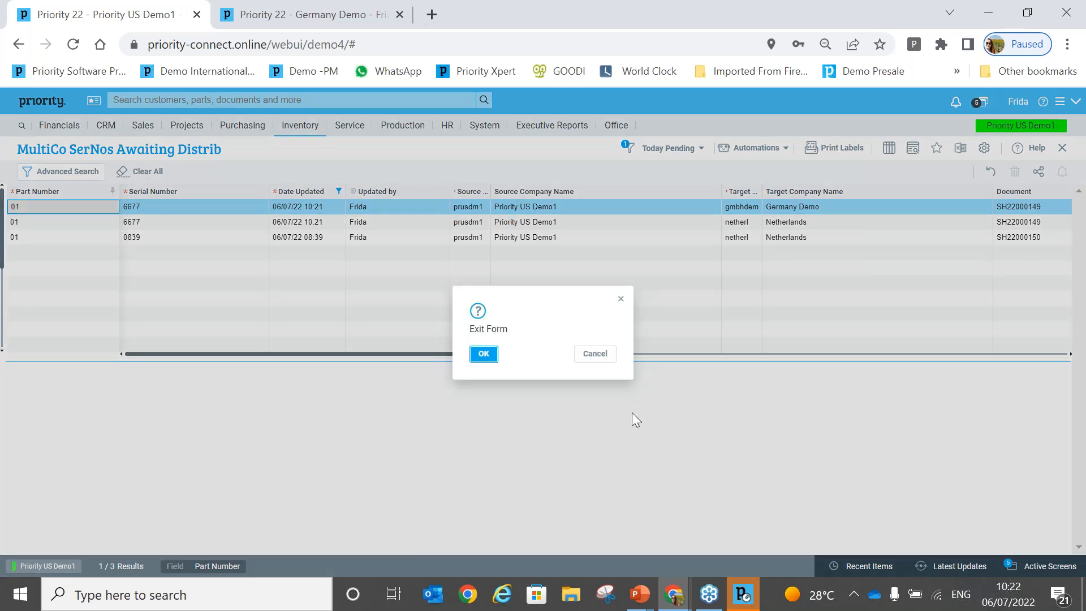
{"action": "left_click", "coordinate": [484, 354]}
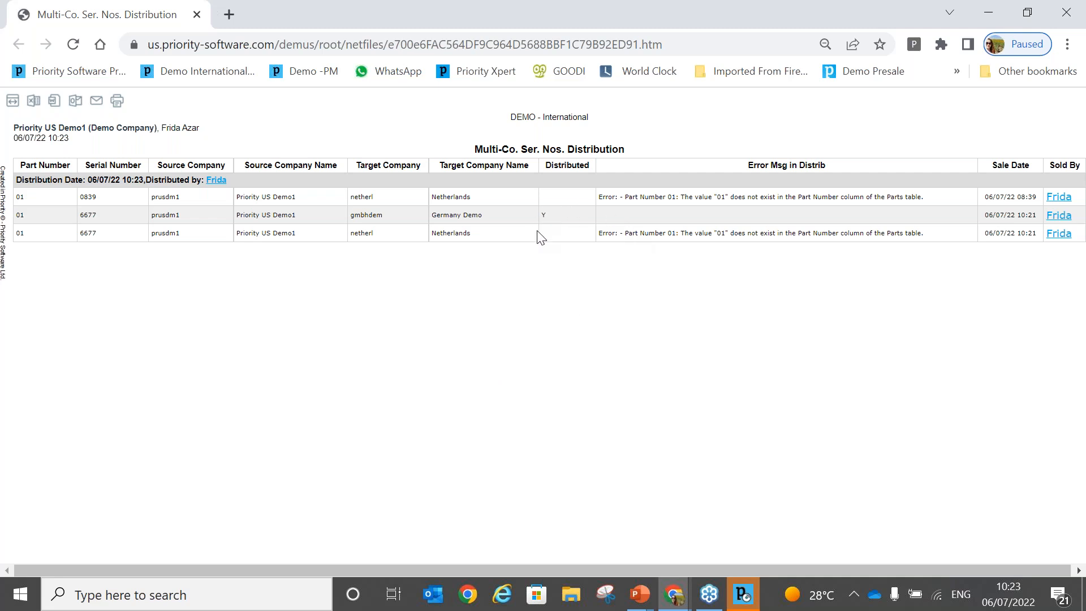
Examine the Germany Demo row in the Multi-Co. Ser. Nos. Distribution report, close the report and switch to the presentation slides.
{"action": "triple_click", "coordinate": [464, 215]}
{"action": "left_click", "coordinate": [197, 14]}
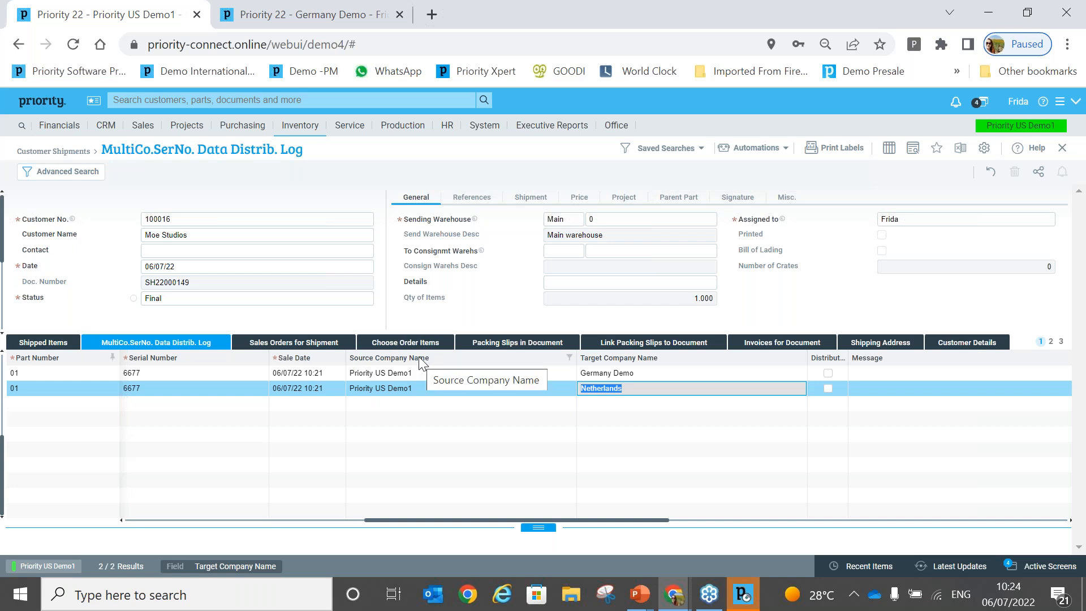
{"action": "key", "text": "alt+Tab"}
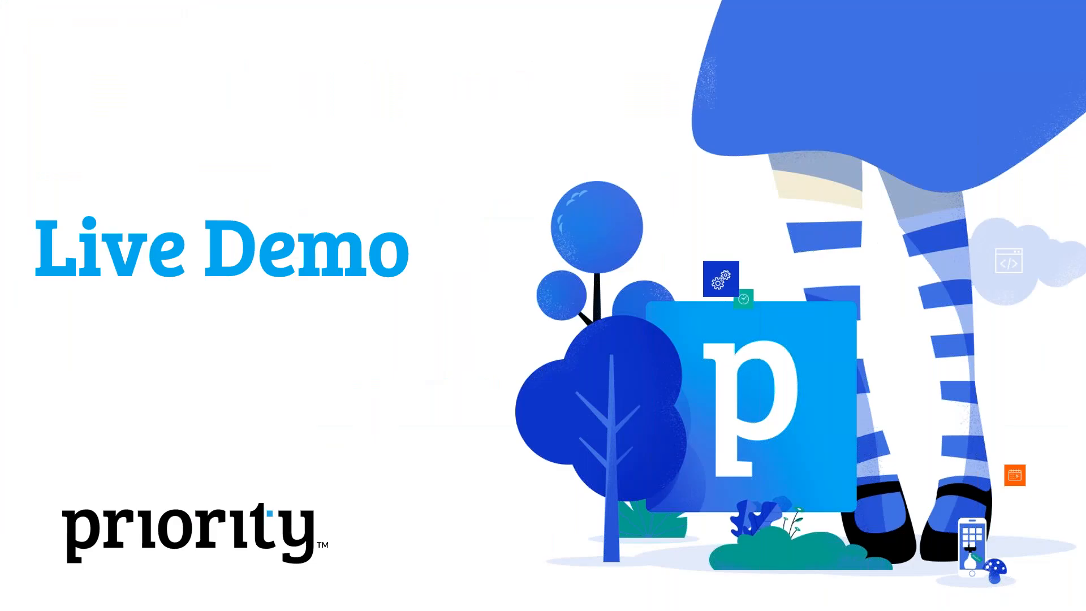